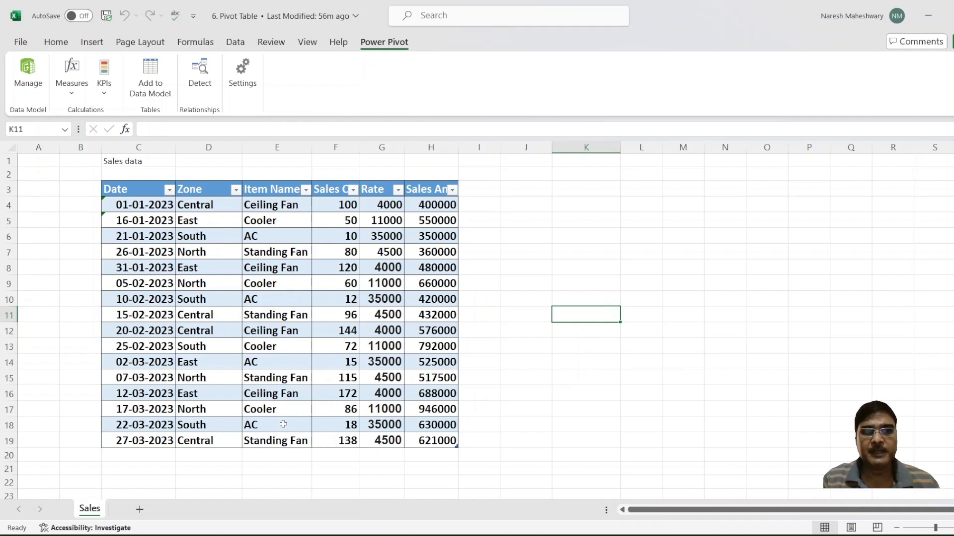
click(331, 190)
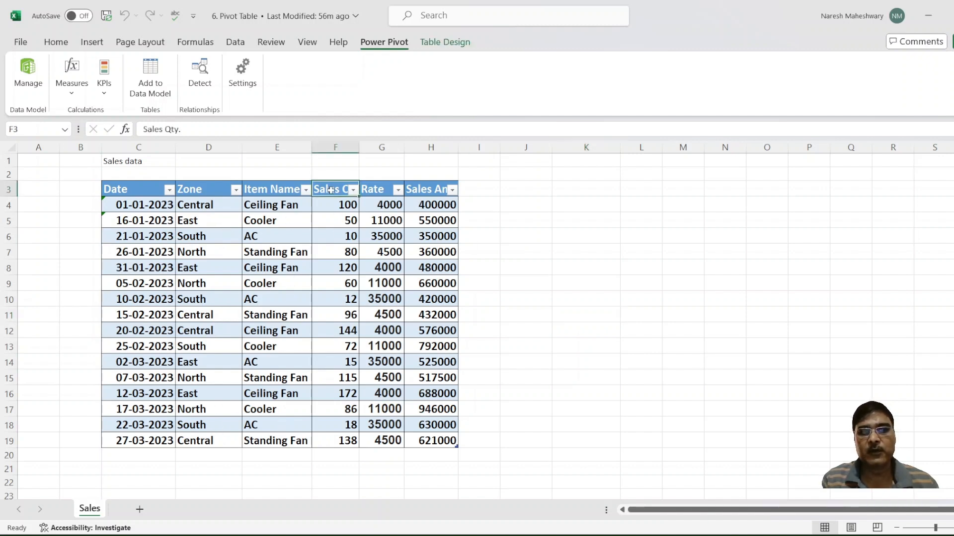
click(381, 188)
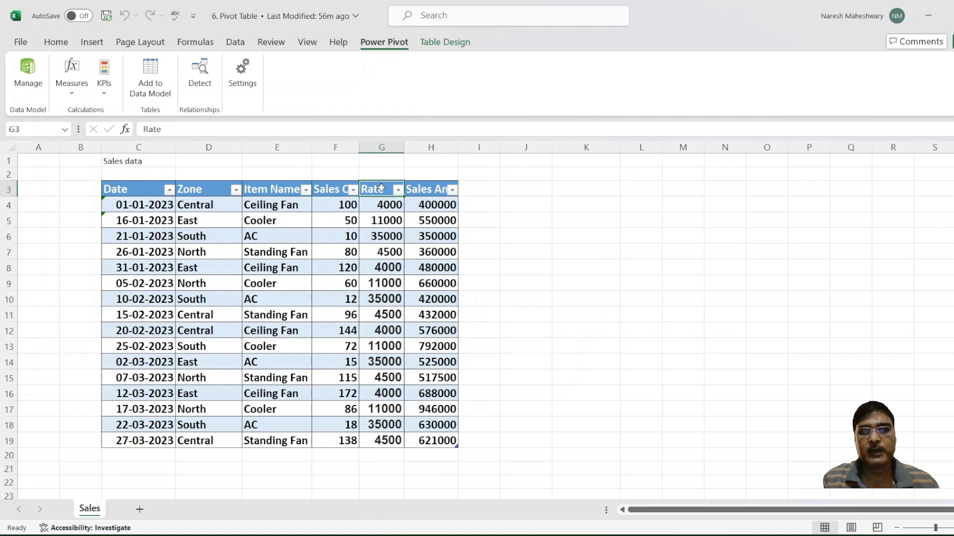
click(426, 189)
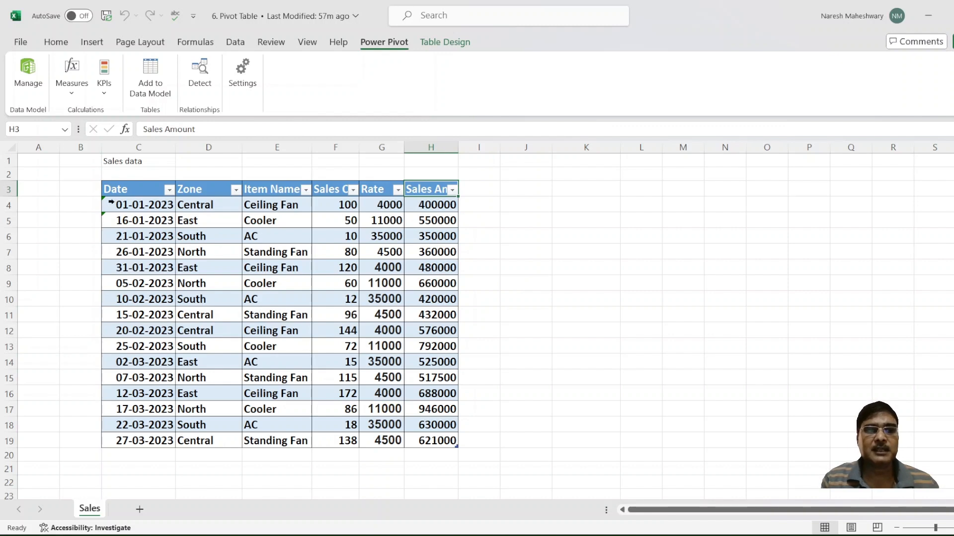
Select the whole sales table from the Date header through the last Sales Amount row, range C3:H19
click(134, 193)
key(shift+Right)
key(shift+Right)
key(shift+Right)
key(shift+Right)
key(shift+Right)
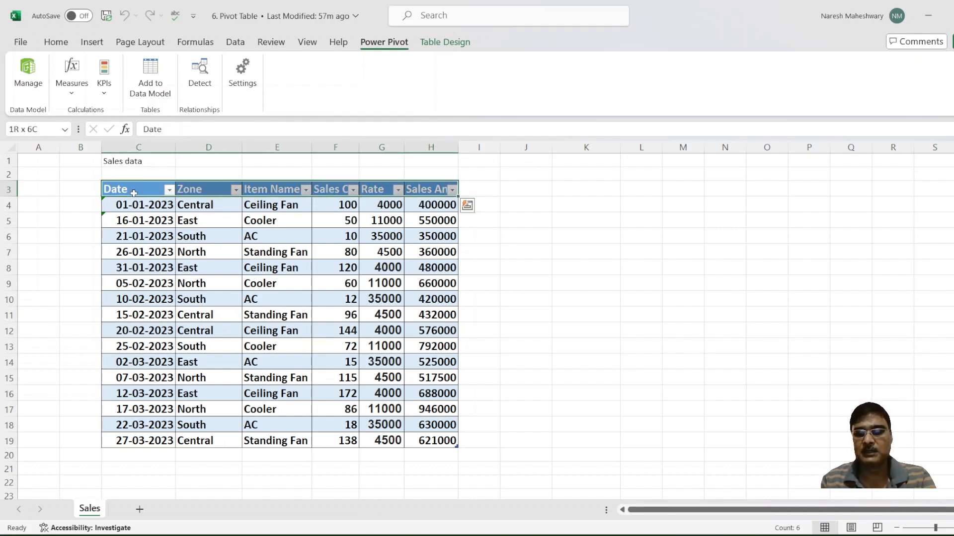
key(shift+Down)
key(shift+Down)
key(shift+Down)
key(shift+Down)
key(shift+Down)
key(shift+Down)
key(shift+Down)
key(shift+Down)
key(shift+Down)
key(shift+Down)
key(shift+Down)
key(shift+Down)
key(shift+Down)
key(shift+Down)
key(shift+Down)
key(shift+Down)
key(shift+Down)
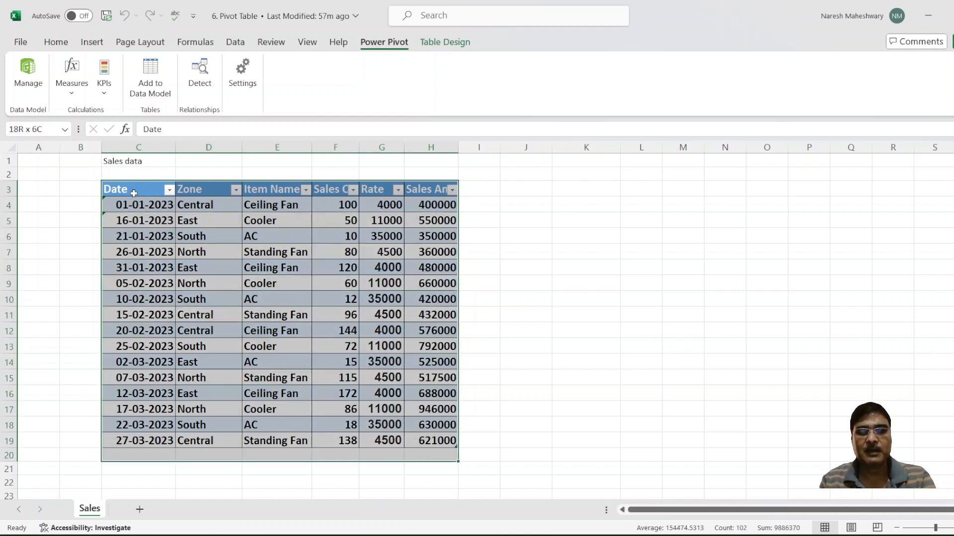
key(shift+Up)
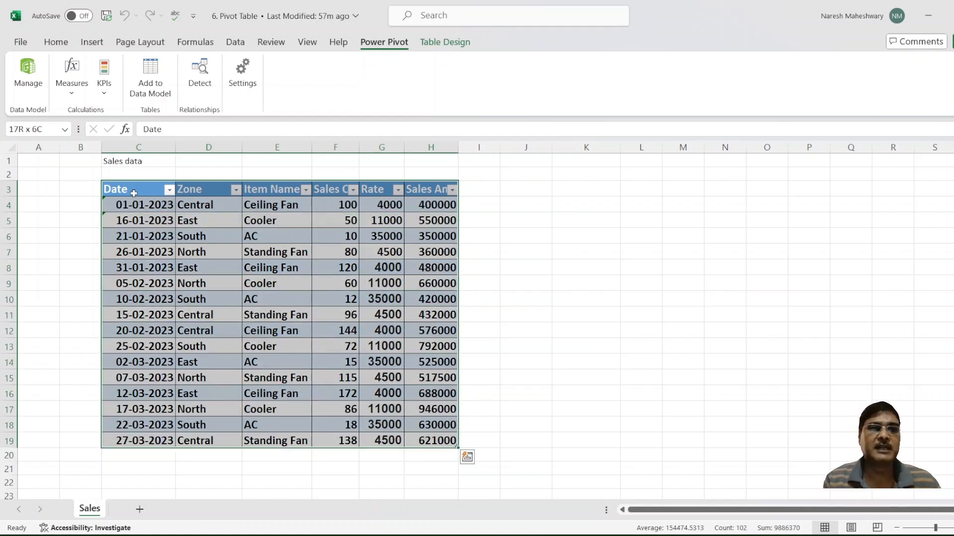
Start a PivotTable from the selected table range, using the Sales table as its source
click(93, 45)
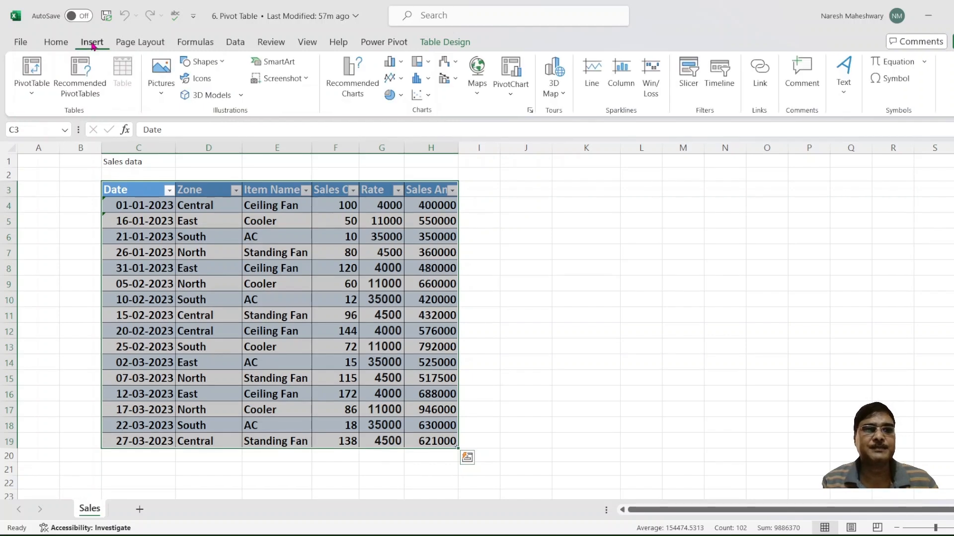
click(33, 93)
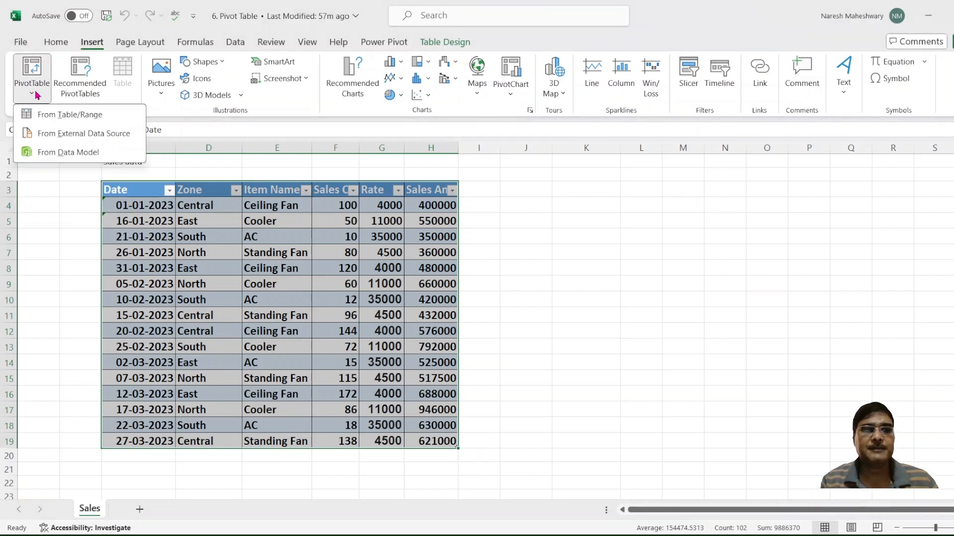
click(72, 119)
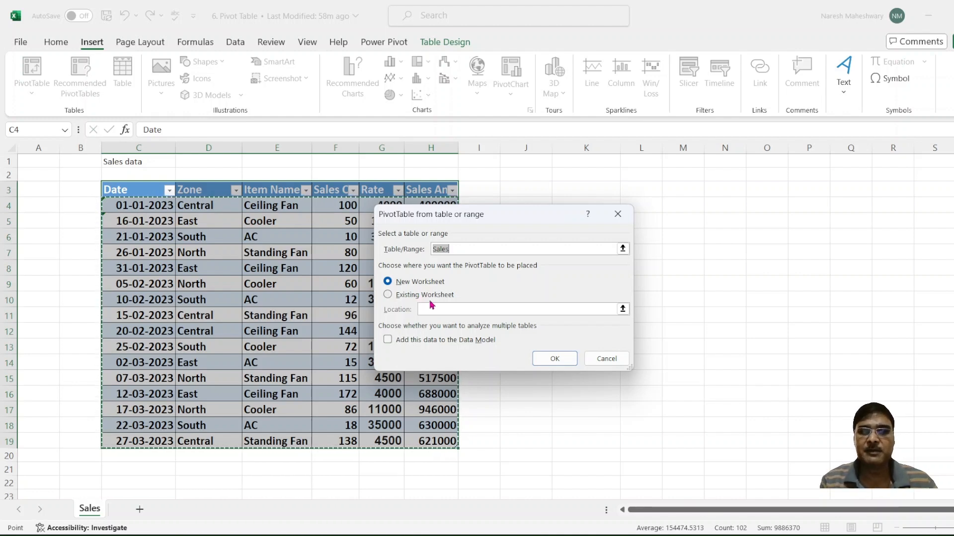
click(410, 297)
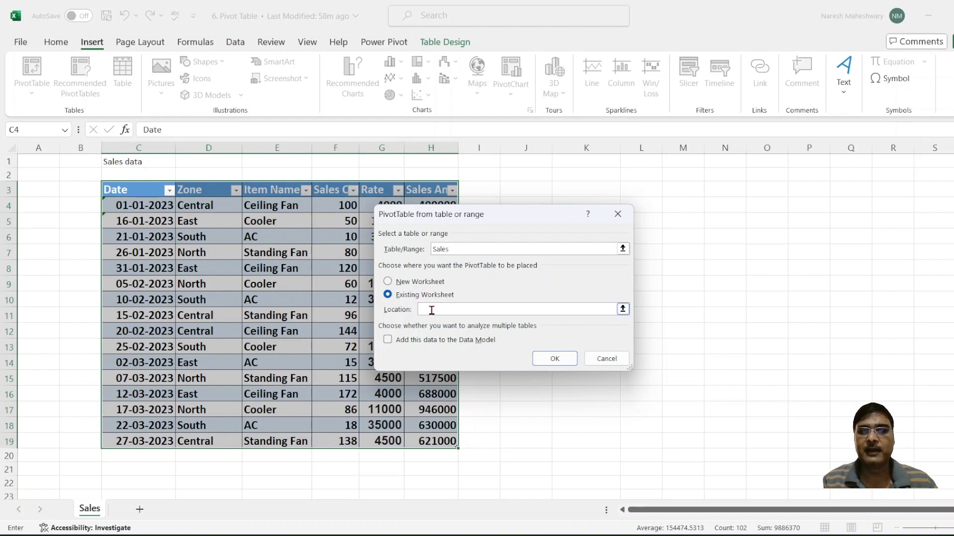
click(661, 187)
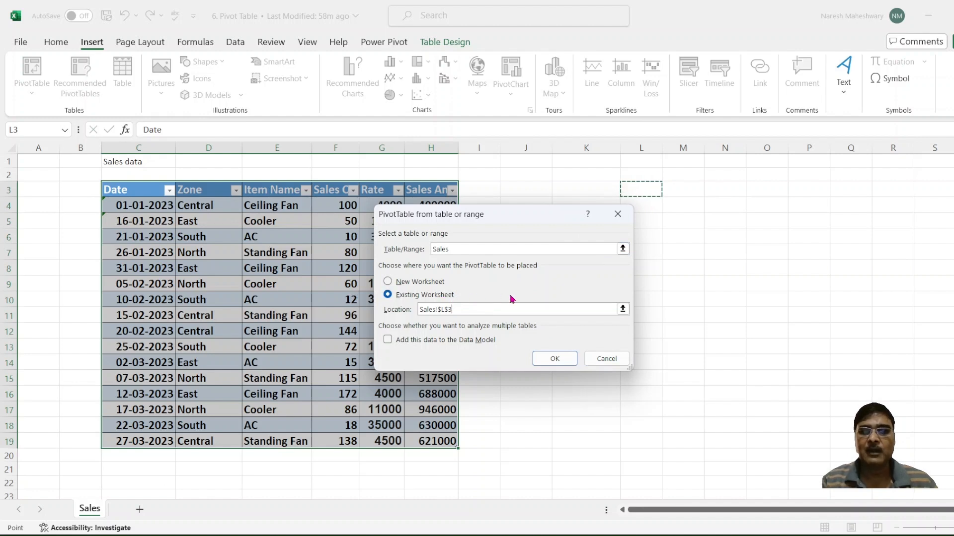
key(BackSpace)
key(BackSpace)
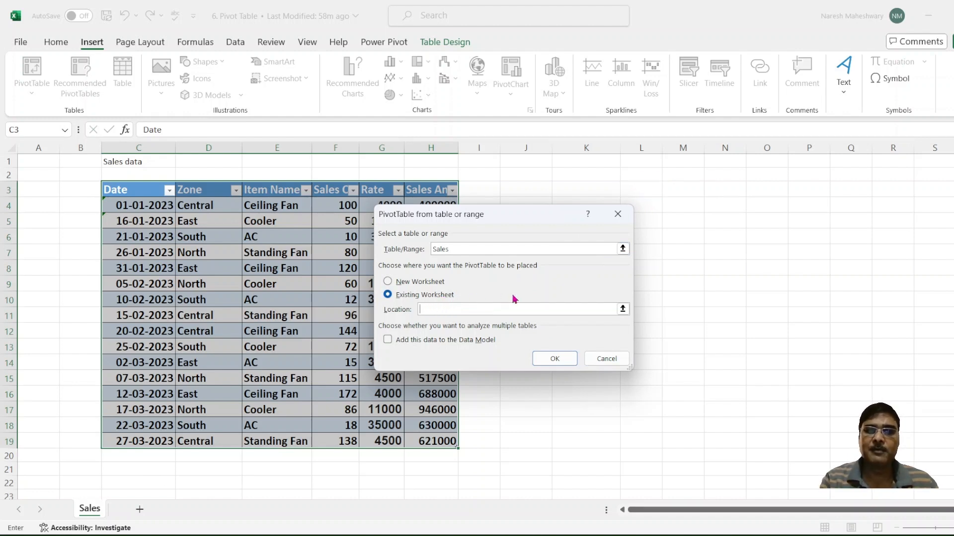
Create the PivotTable on a new worksheet
click(417, 284)
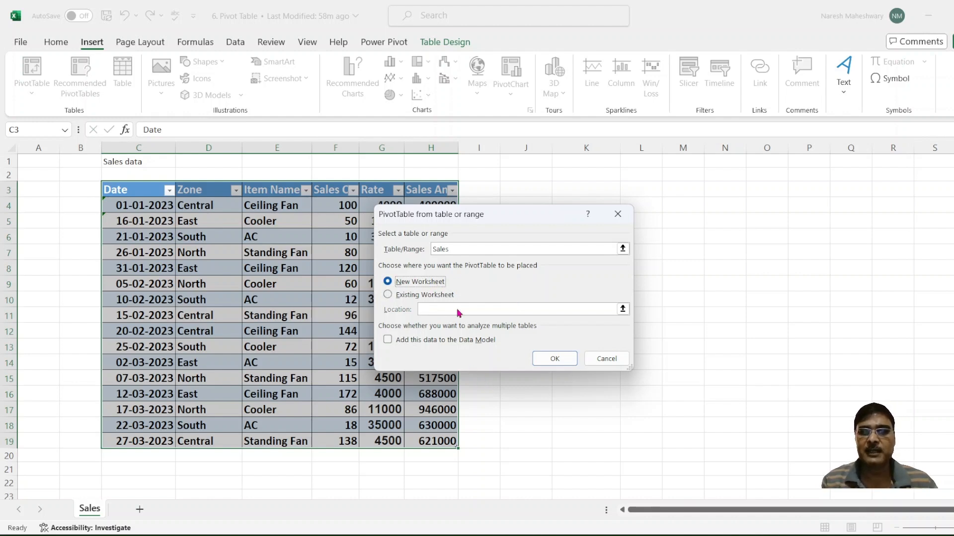
click(546, 359)
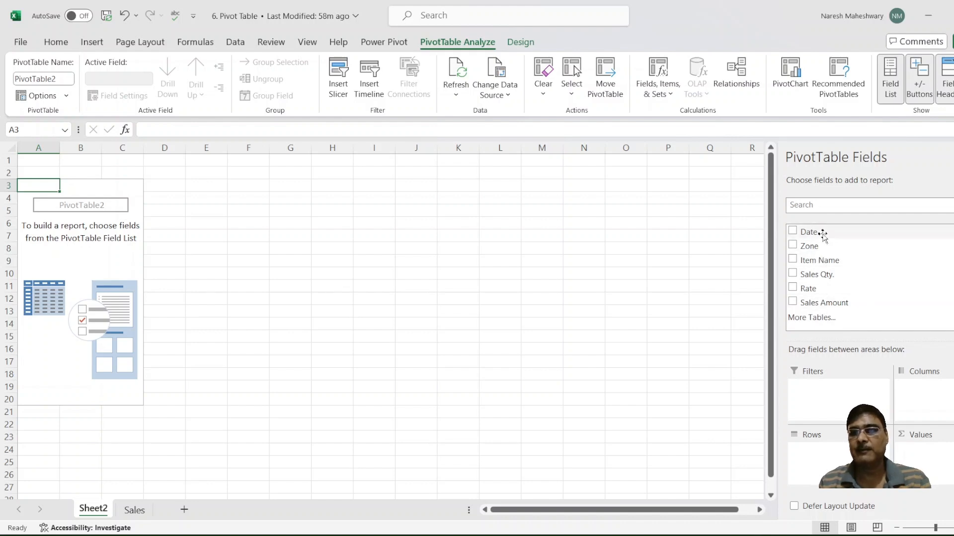
Check the source data on the Sales sheet, then add Date to the PivotTable rows without the Months (Date) grouping
click(134, 510)
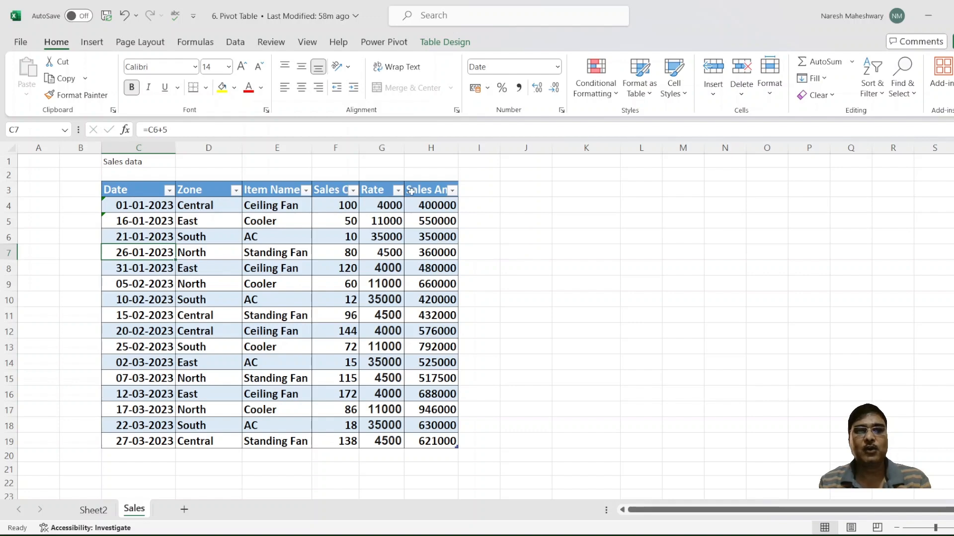
click(96, 510)
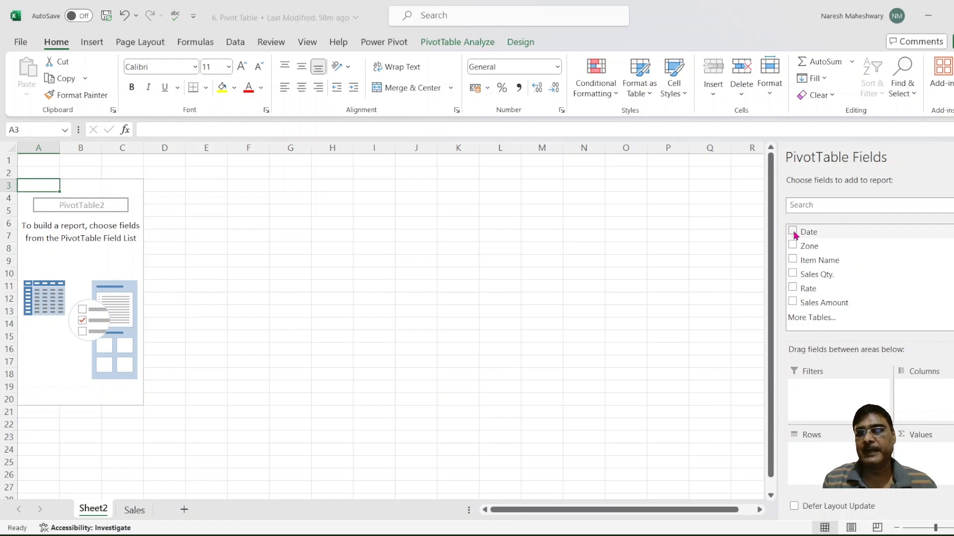
click(795, 233)
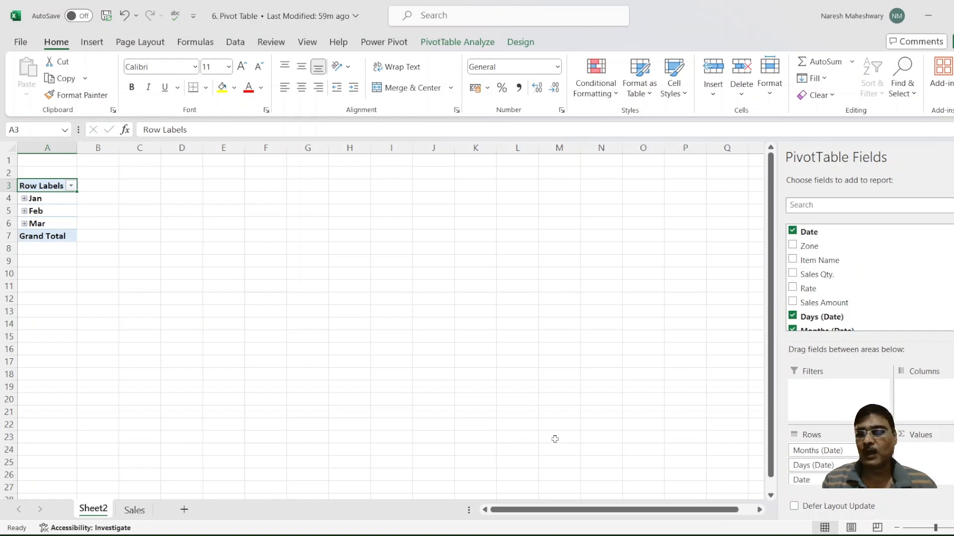
click(822, 453)
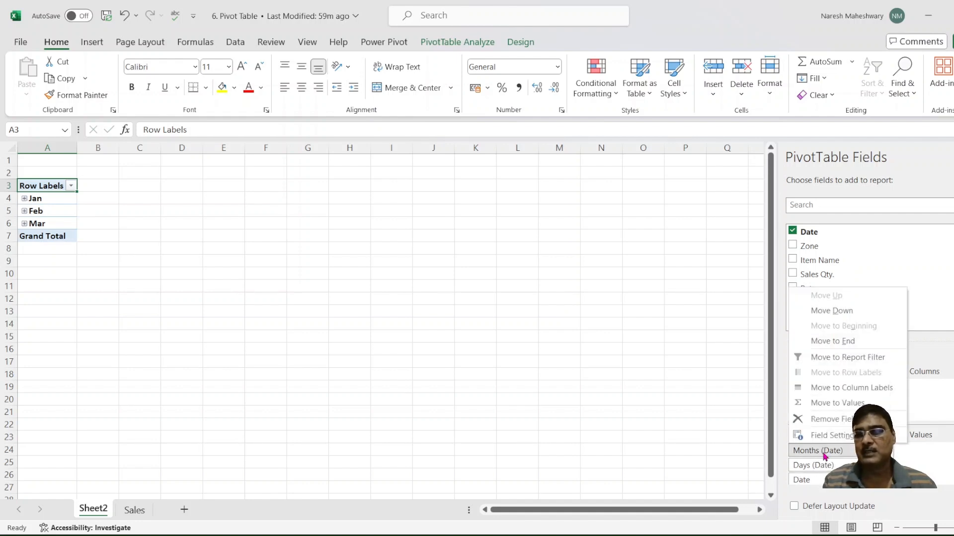
click(836, 419)
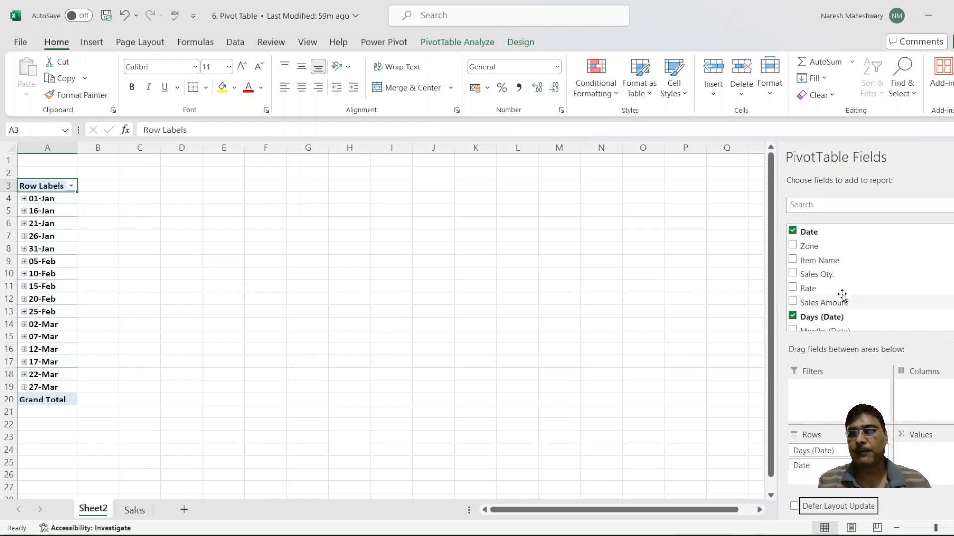
Place the Zone field in the PivotTable columns and add Sales Amount as the summarized value
drag(810, 247, 932, 394)
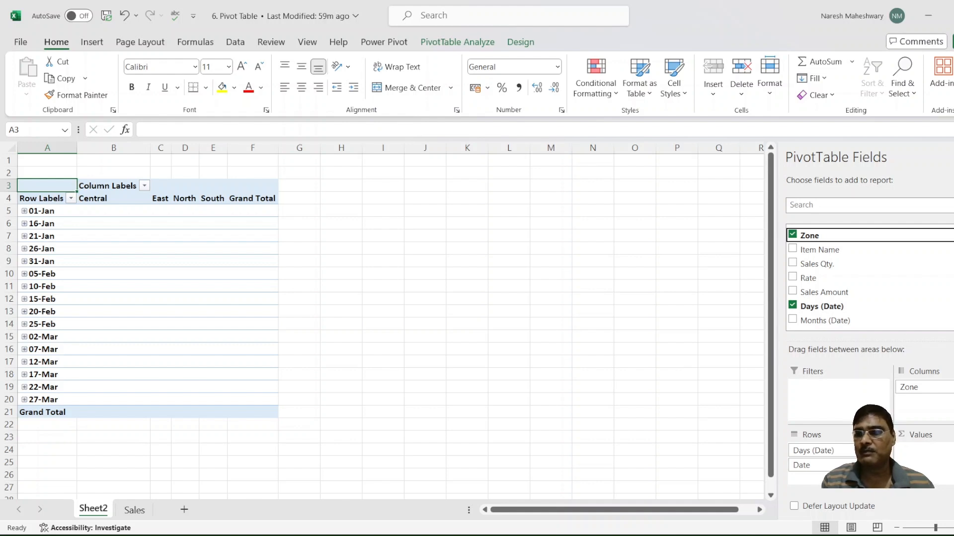
scroll(869, 278, down, 1)
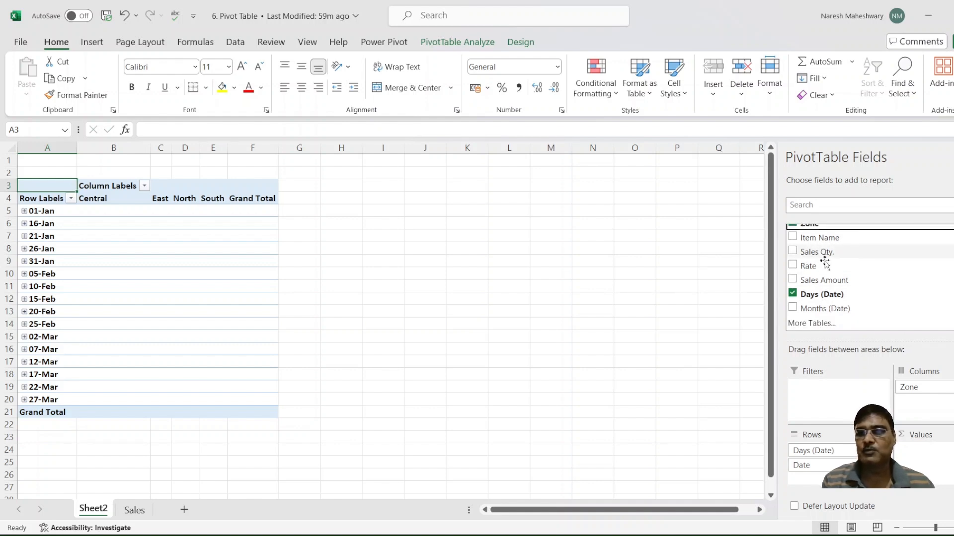
click(823, 281)
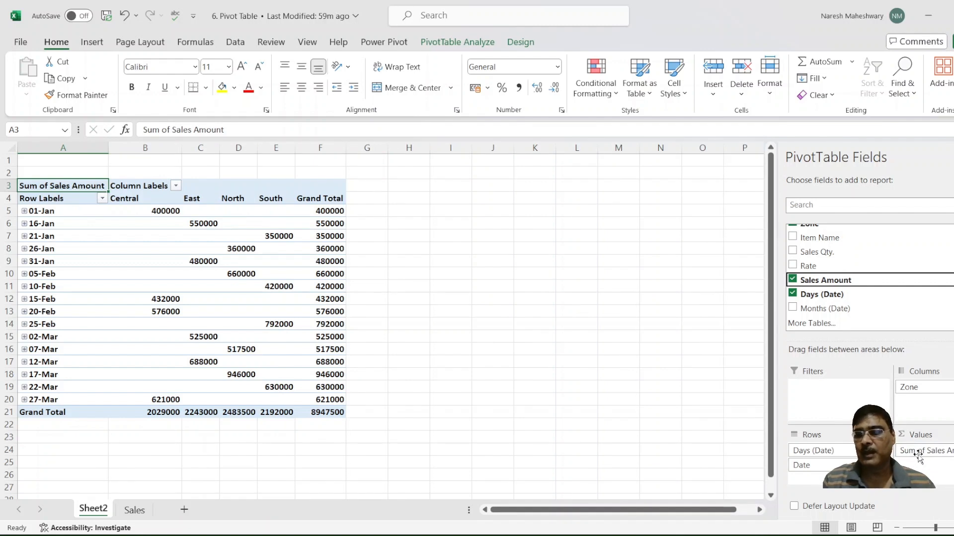
Review the calculation types available for the Sales Amount value, keep Sum, and examine the daily amounts by zone
click(921, 450)
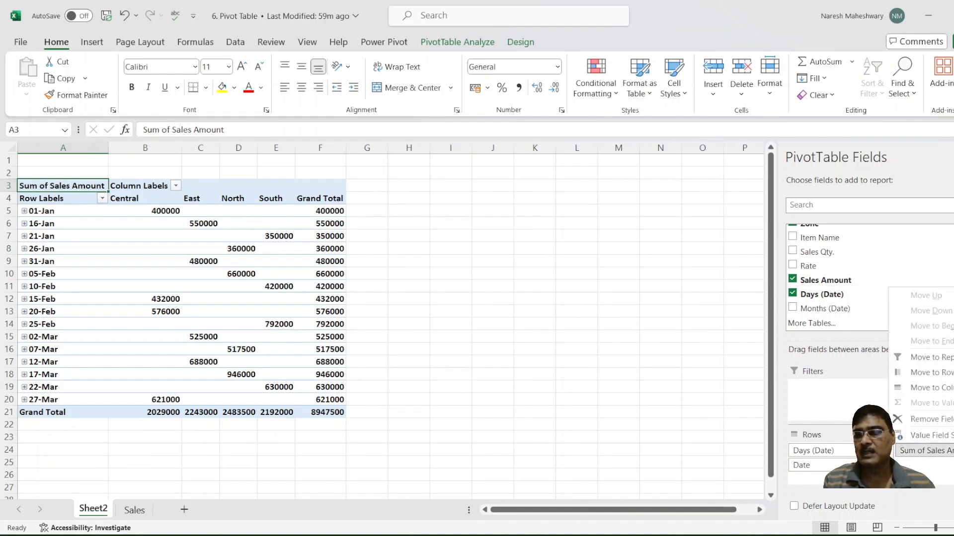
click(929, 435)
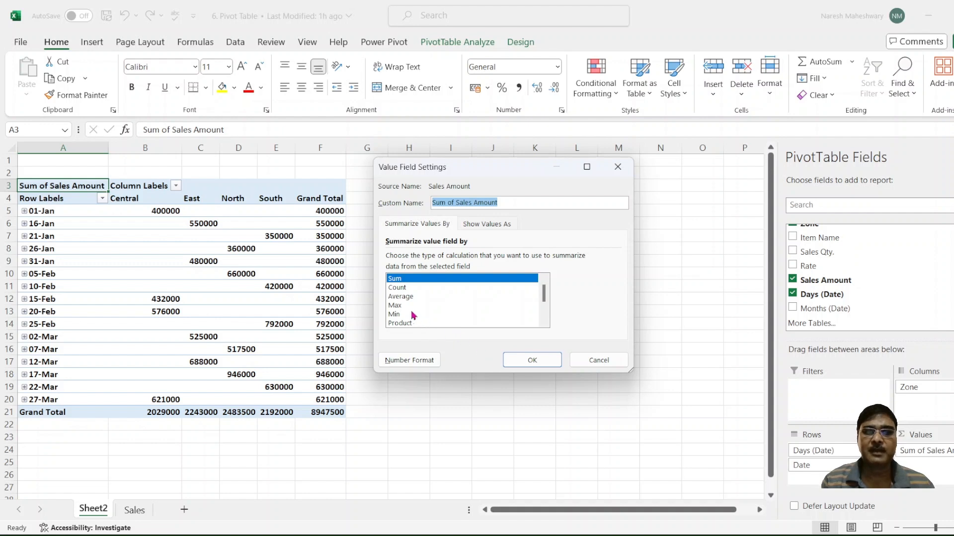
click(536, 363)
click(534, 361)
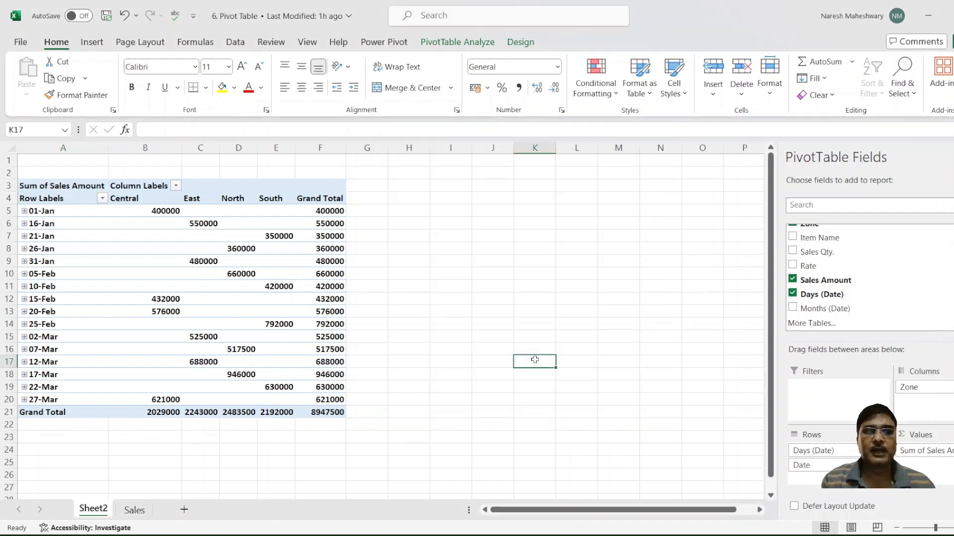
mouse_move(202, 291)
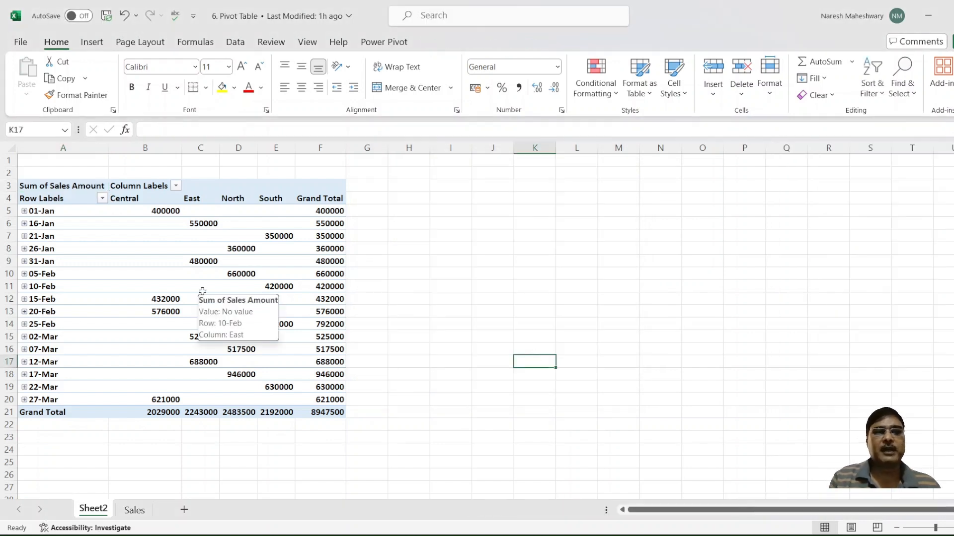
mouse_move(206, 209)
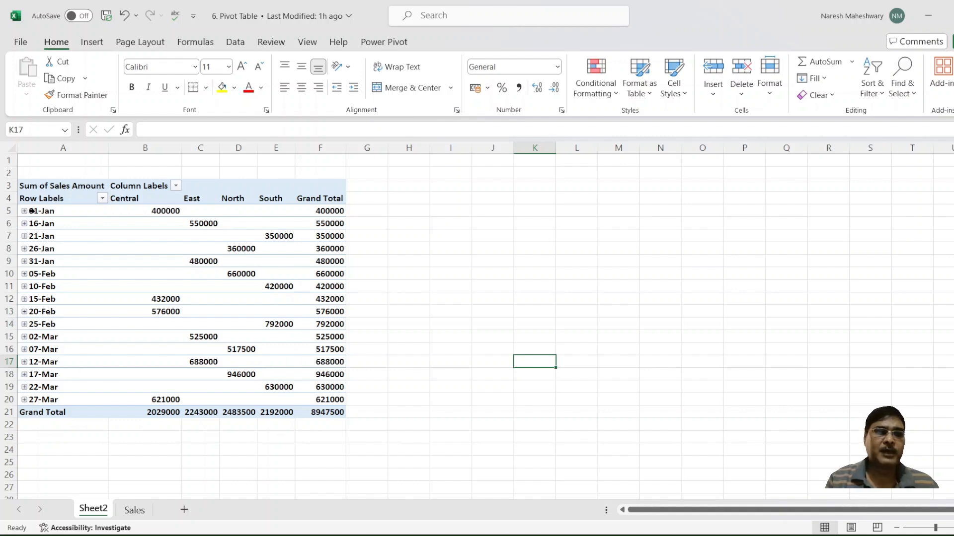
click(35, 212)
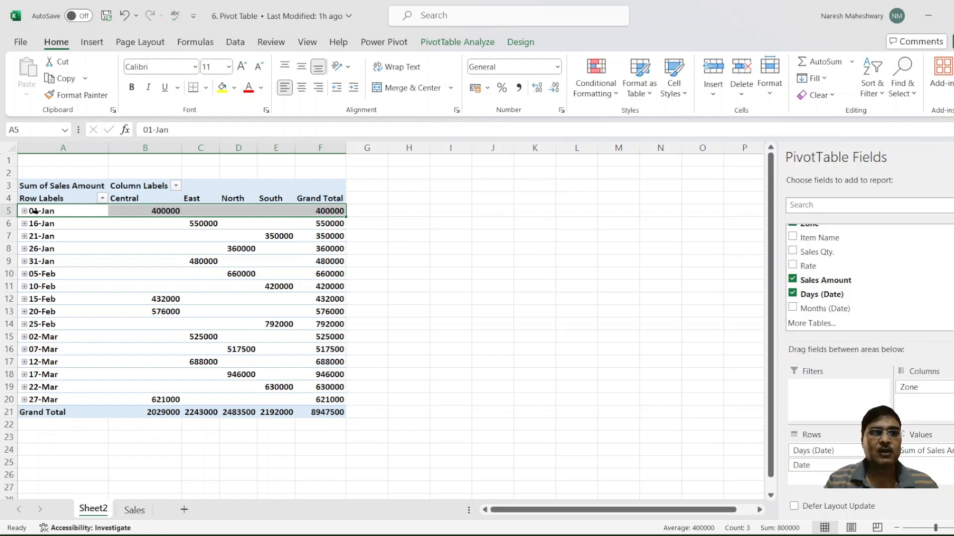
Add Months (Date) back to the PivotTable rows and place it above Days (Date)
click(274, 310)
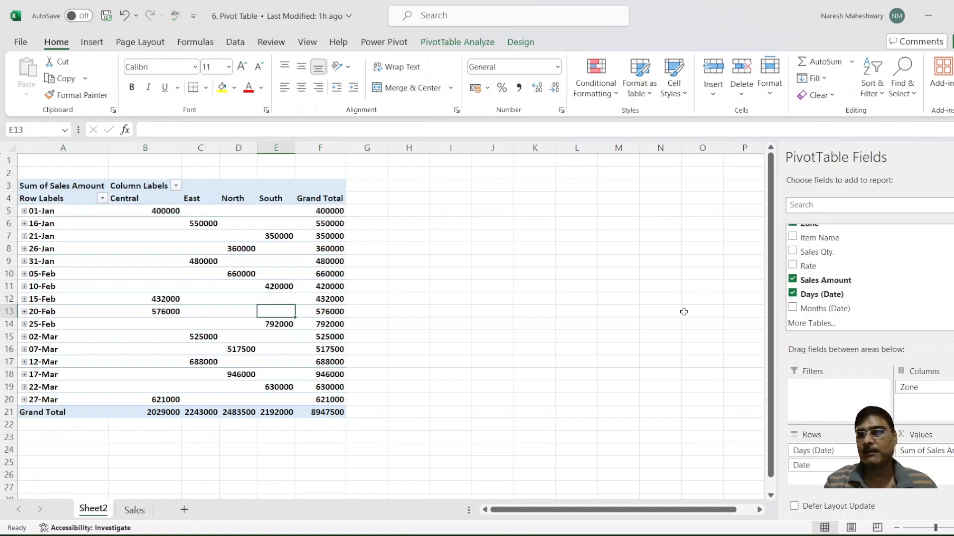
click(793, 308)
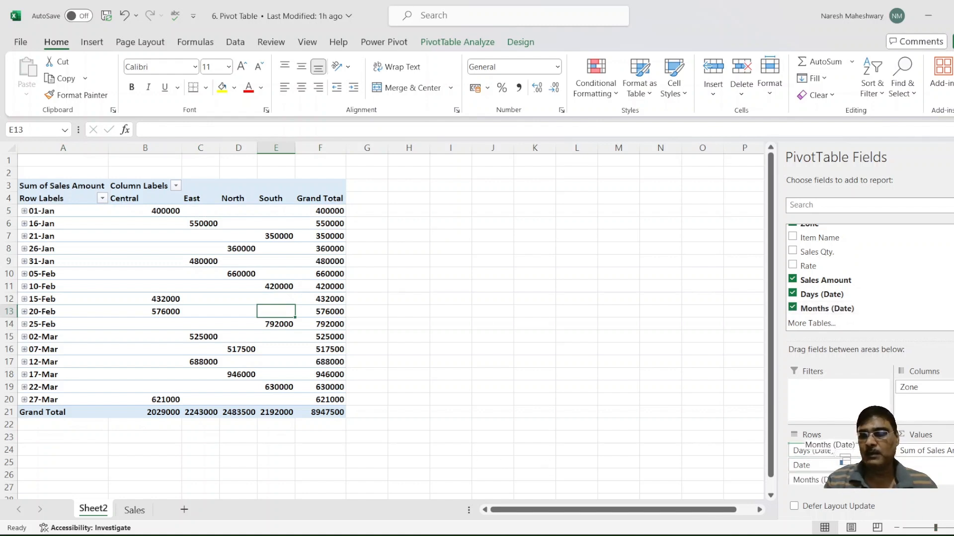
drag(844, 458, 826, 446)
click(171, 305)
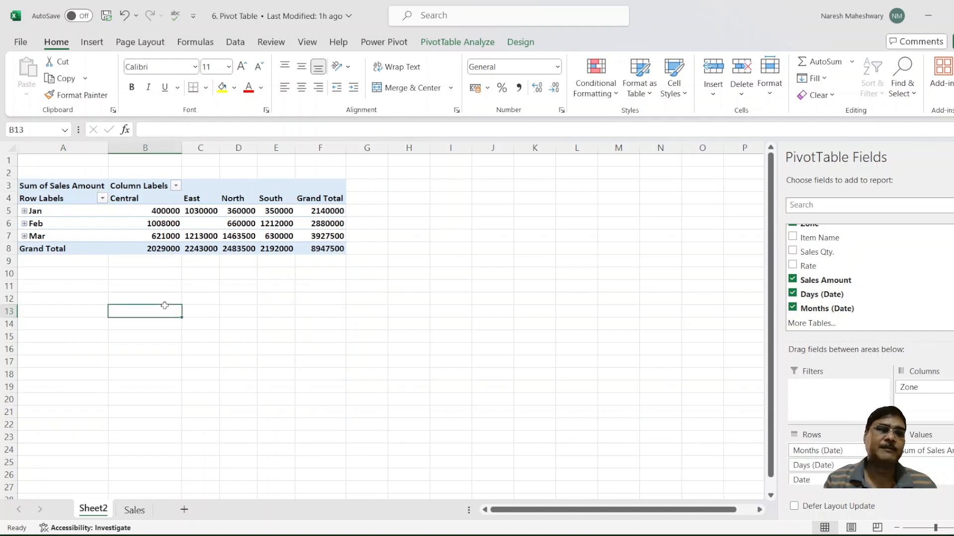
Examine the monthly sales amounts for each zone in the PivotTable
click(46, 216)
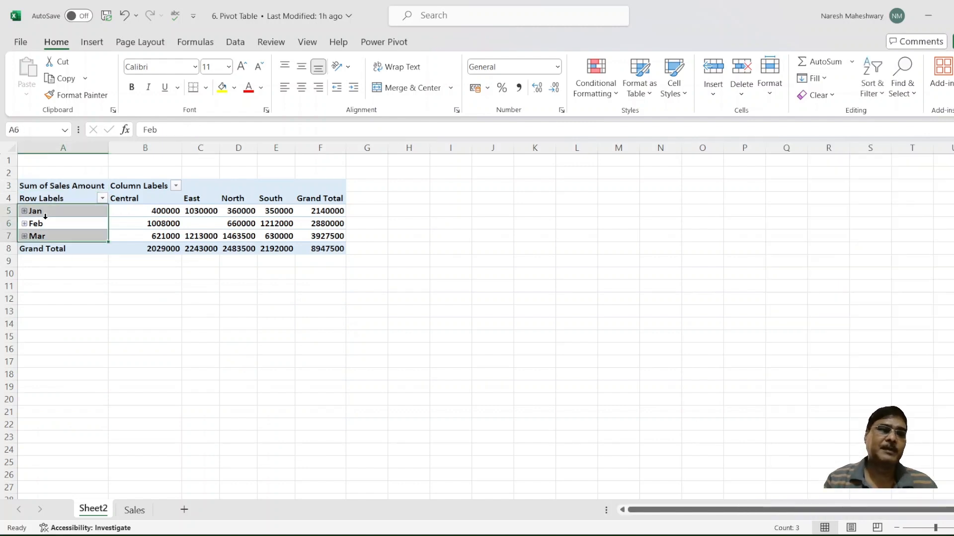
click(275, 248)
click(211, 208)
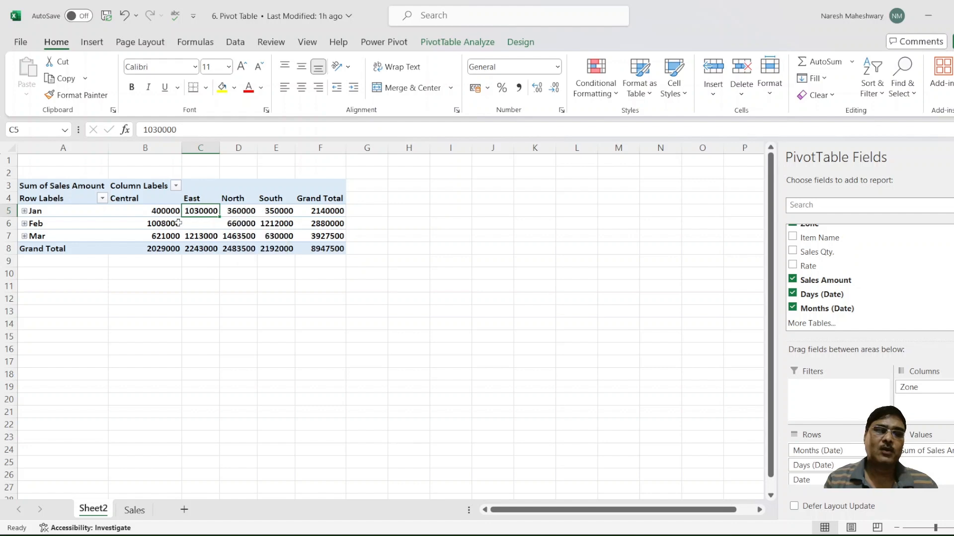
click(164, 224)
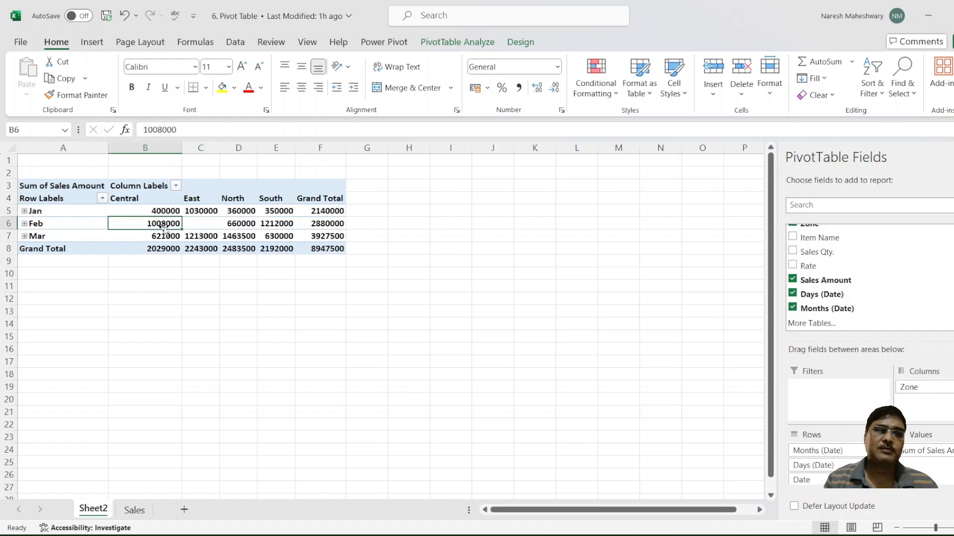
click(266, 286)
click(360, 313)
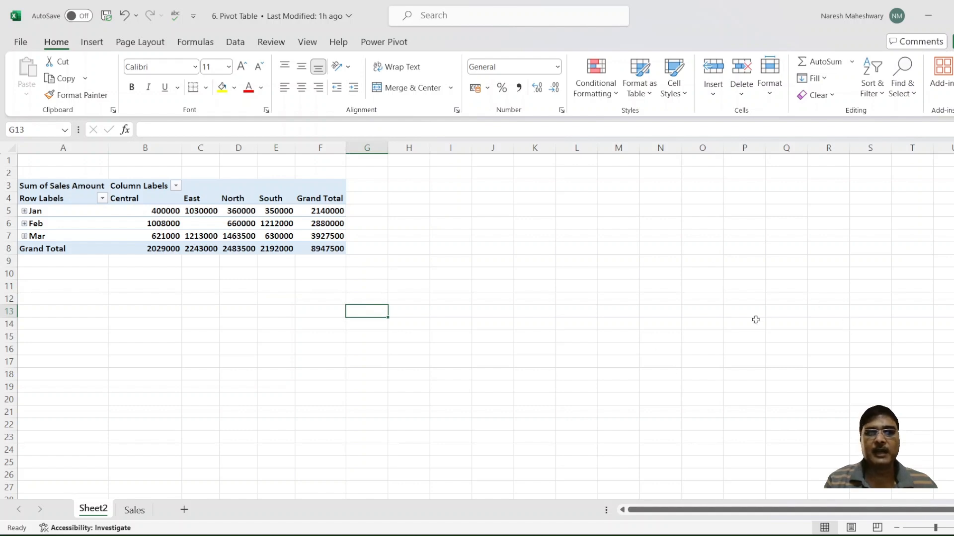
Remove the Zone field from the PivotTable columns
click(101, 222)
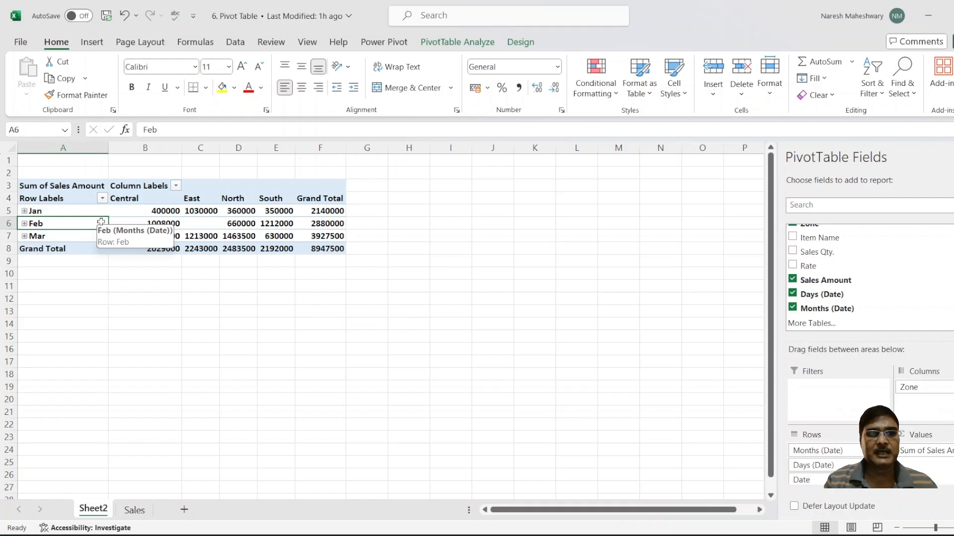
click(74, 201)
click(75, 205)
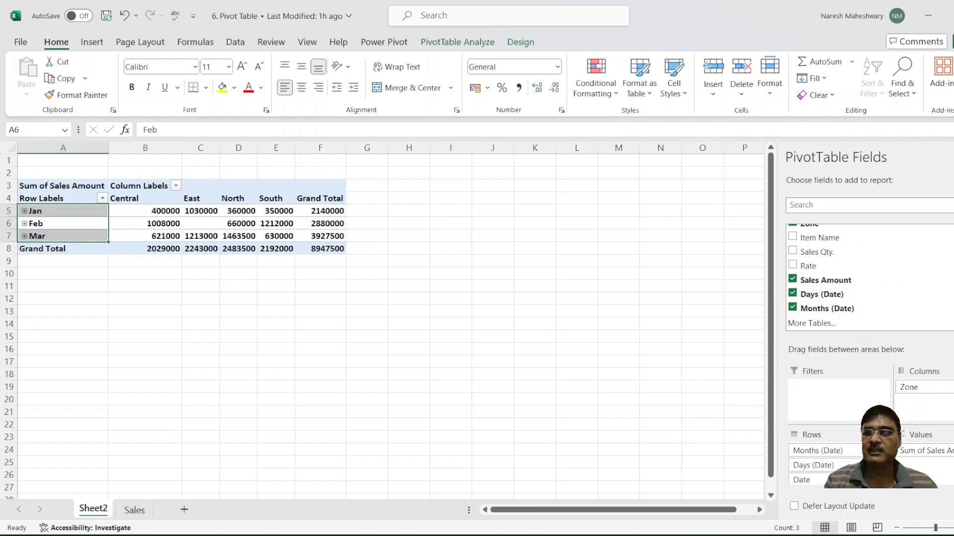
scroll(867, 276, up, 1)
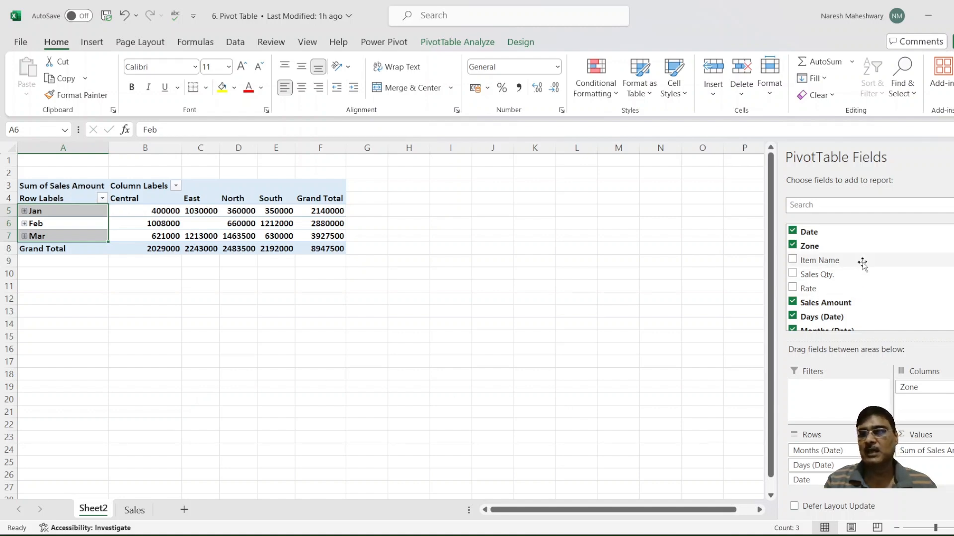
click(928, 389)
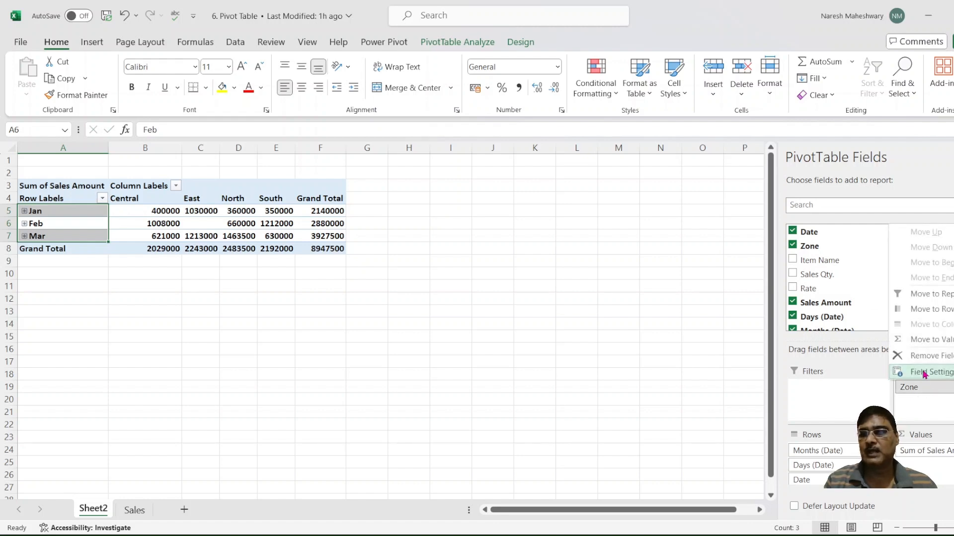
click(933, 357)
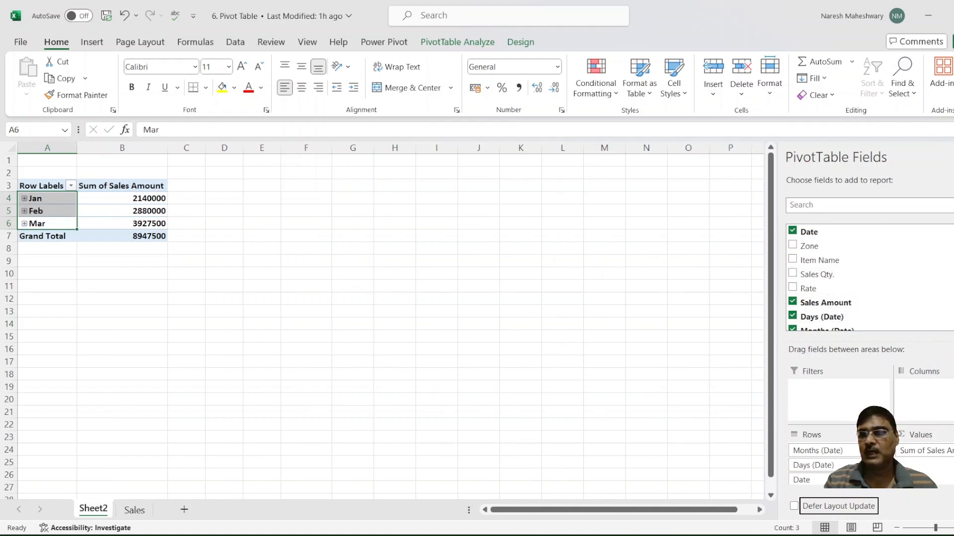
Add the Zone field to the PivotTable rows above Months (Date) and examine the sales subtotal of each zone
scroll(844, 278, down, 2)
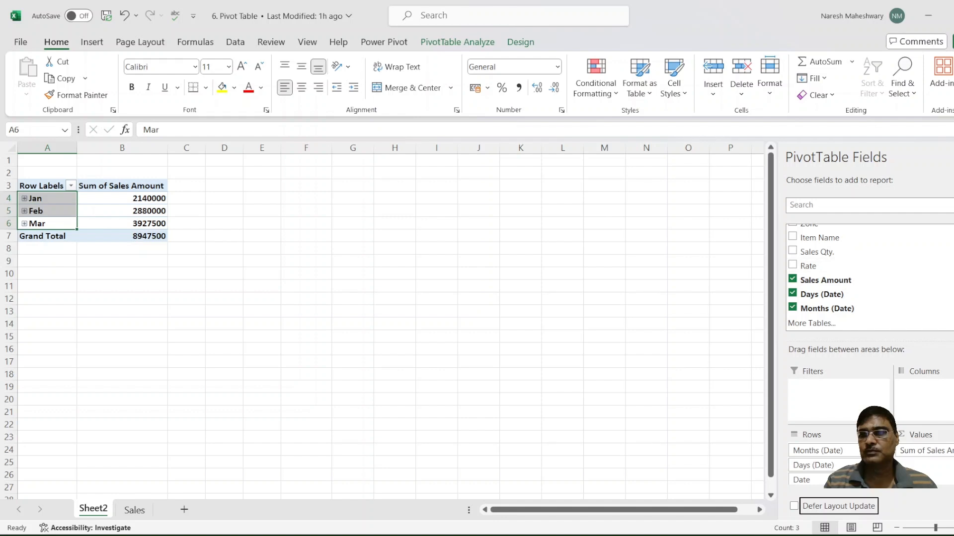
scroll(852, 269, up, 1)
drag(801, 235, 823, 450)
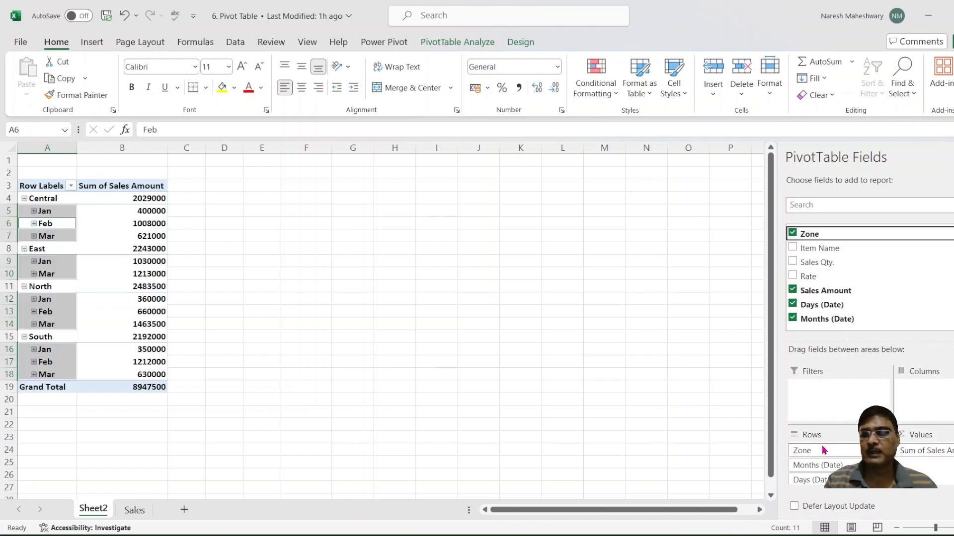
click(88, 234)
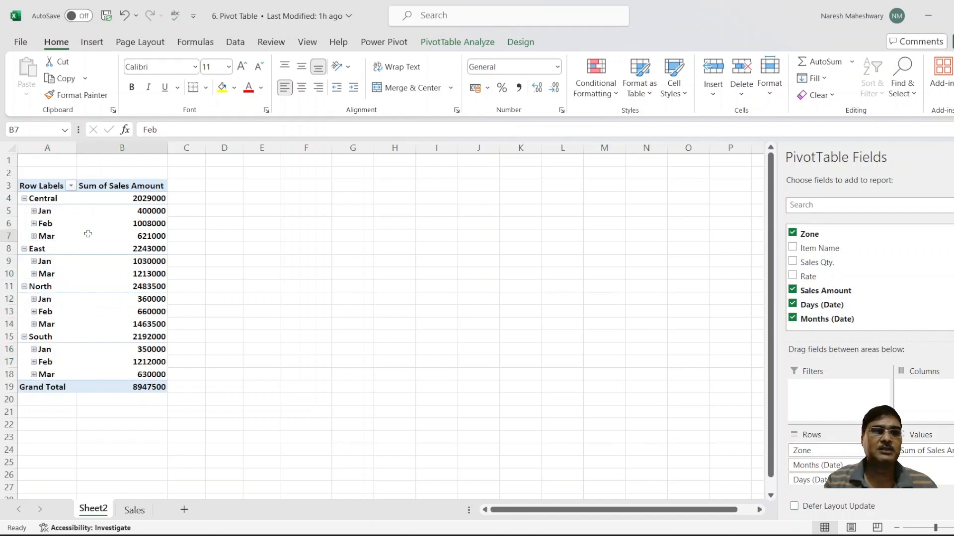
click(139, 197)
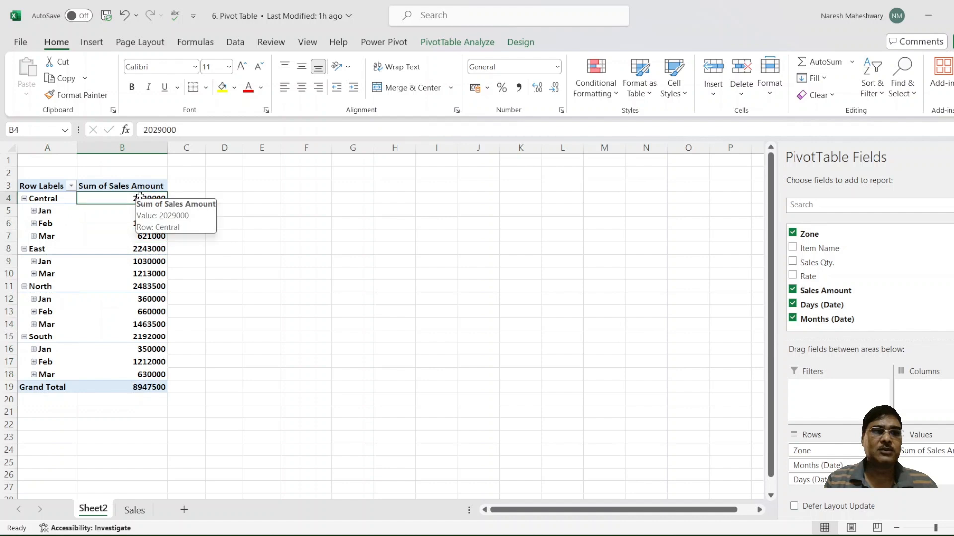
click(131, 248)
click(118, 286)
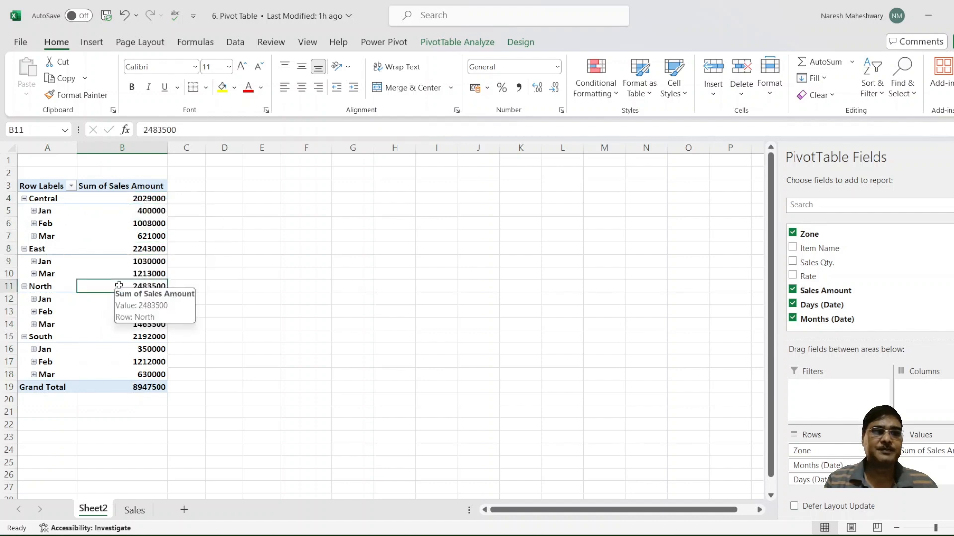
click(118, 333)
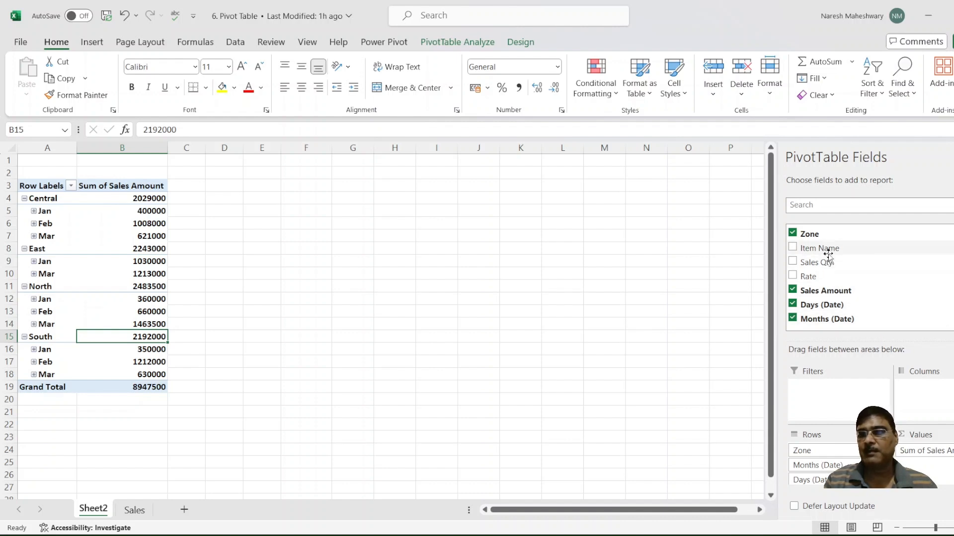
Add the Item Name field to the PivotTable columns and examine the grand totals for each item
drag(825, 249, 944, 400)
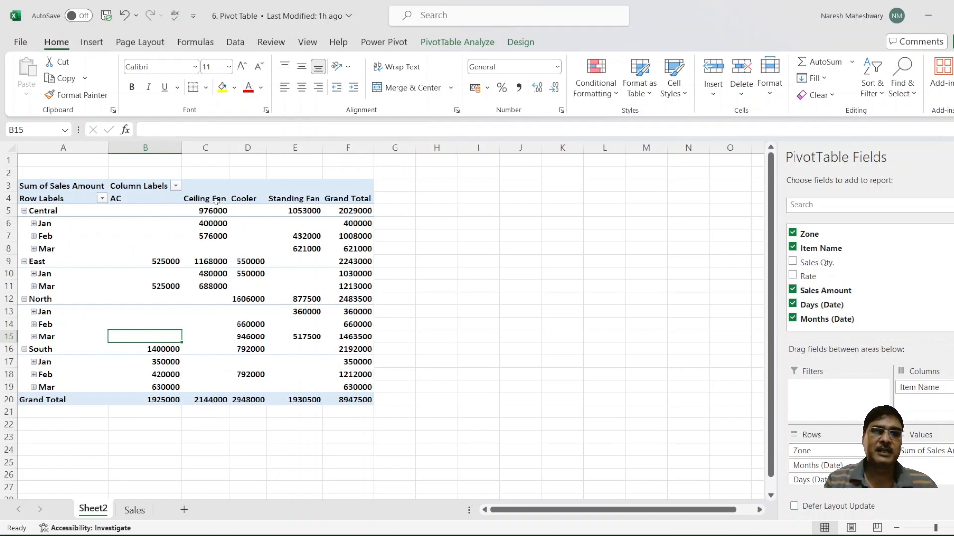
click(210, 400)
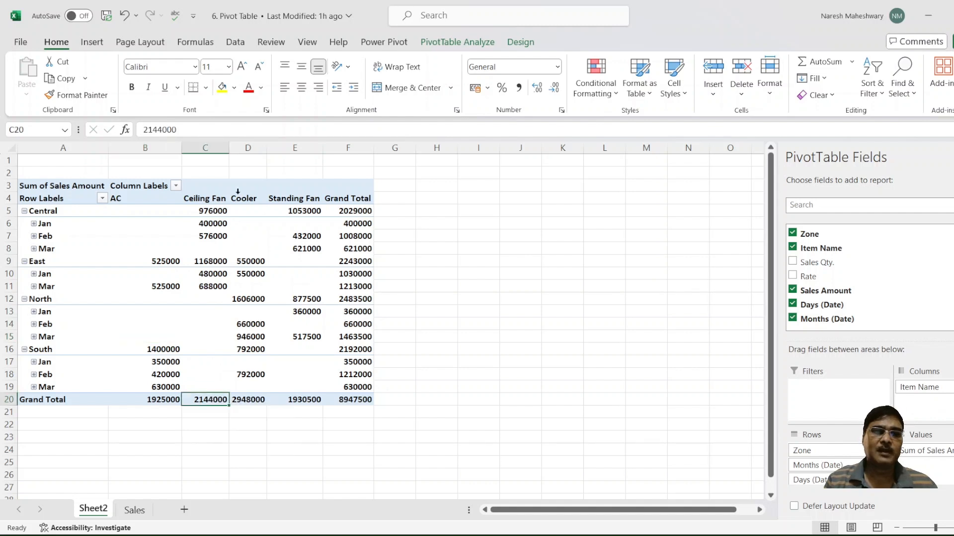
click(153, 397)
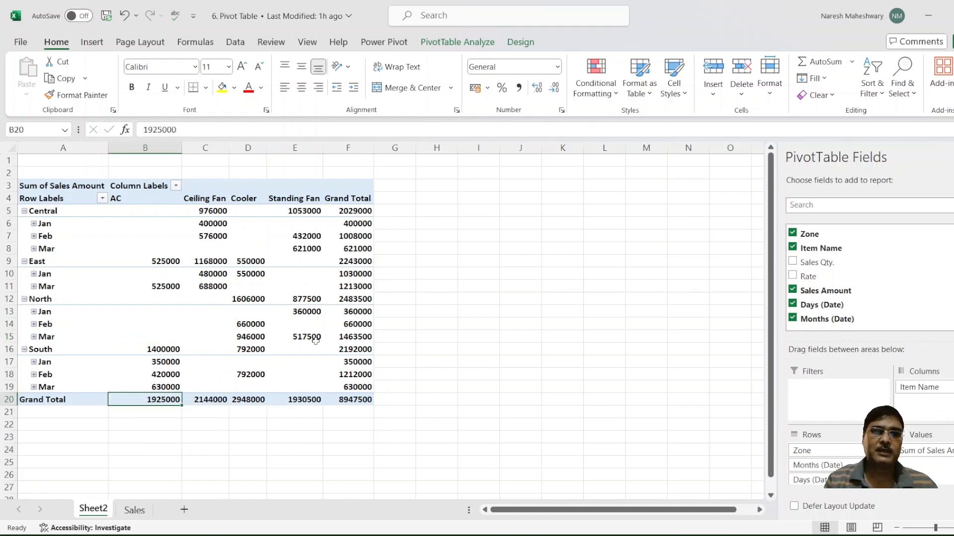
click(304, 399)
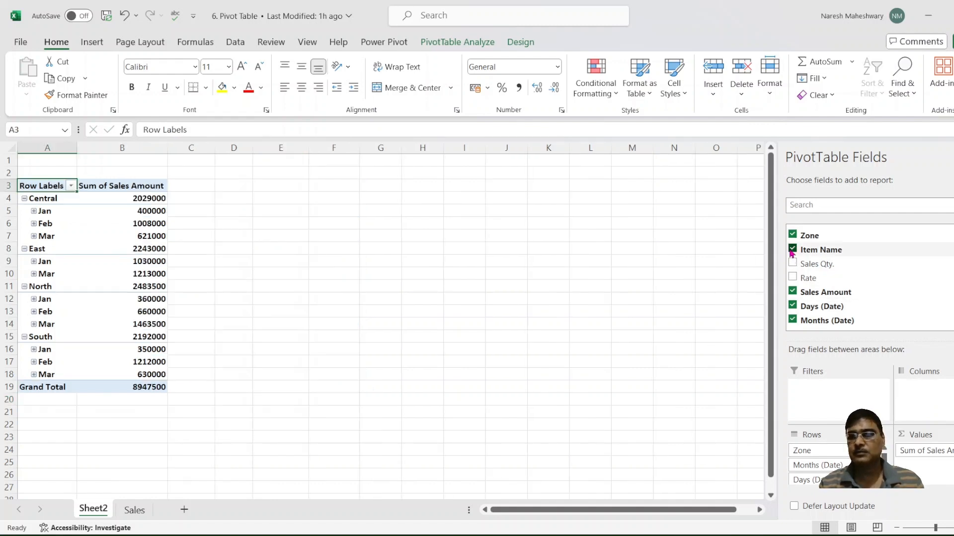
Place the Item Name field in the PivotTable rows between Zone and Months (Date), and review the item breakdown under Central
click(792, 249)
drag(808, 251, 817, 427)
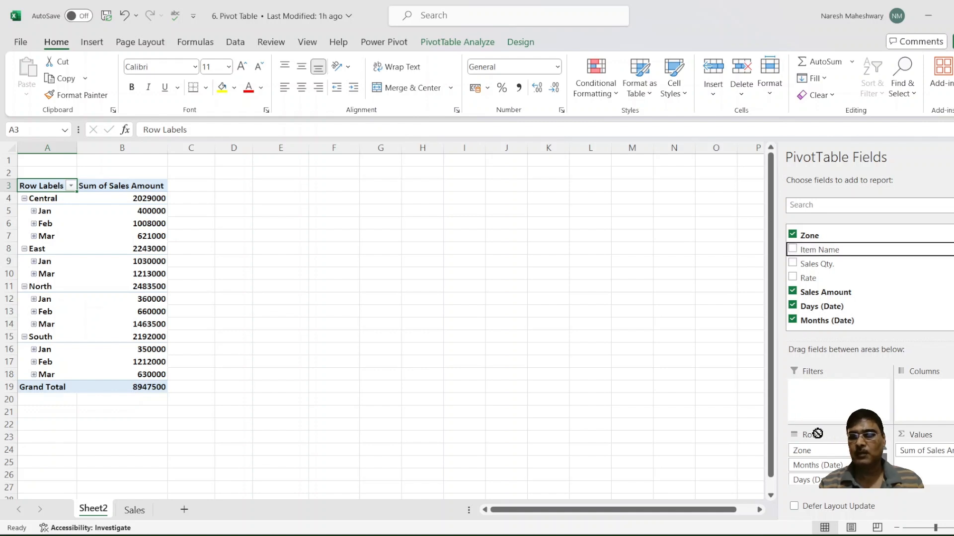
drag(818, 459, 821, 462)
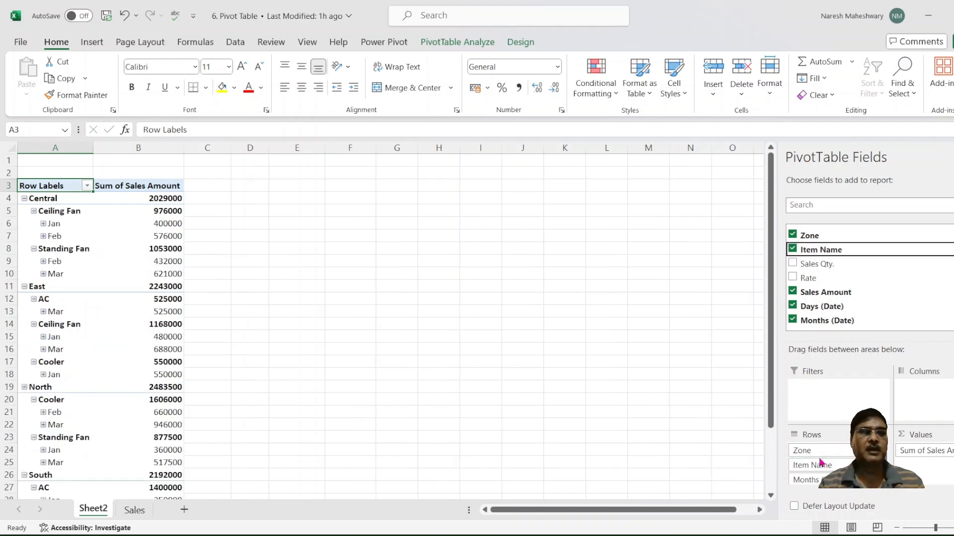
click(323, 335)
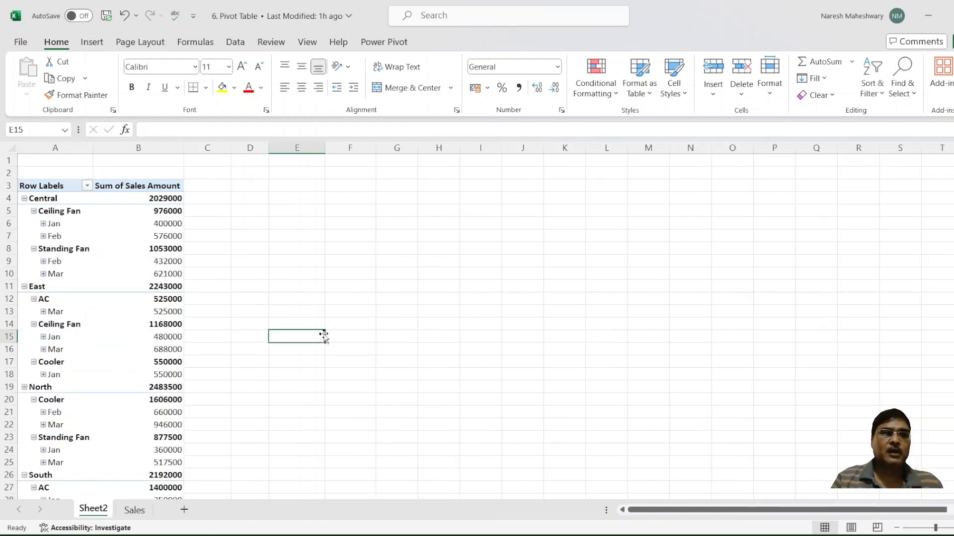
click(61, 194)
click(61, 212)
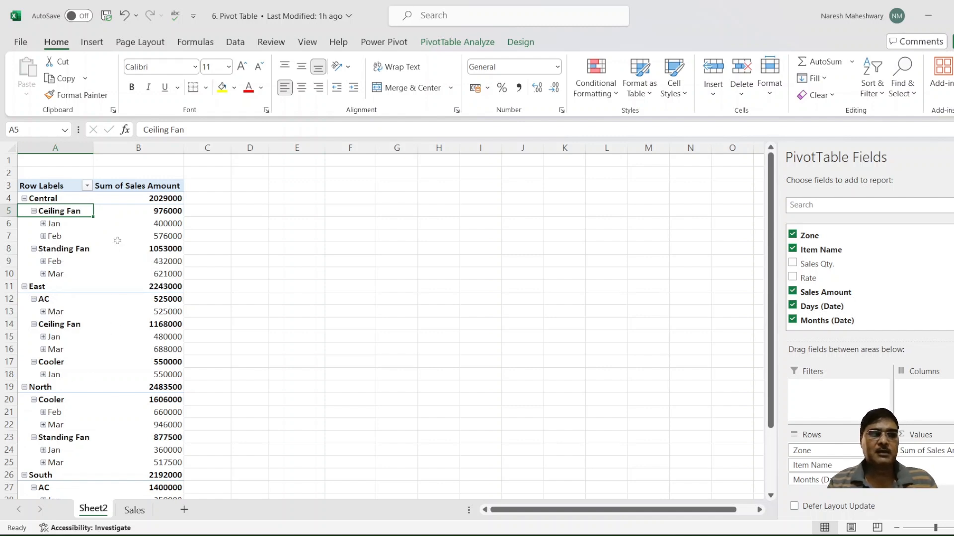
mouse_move(117, 240)
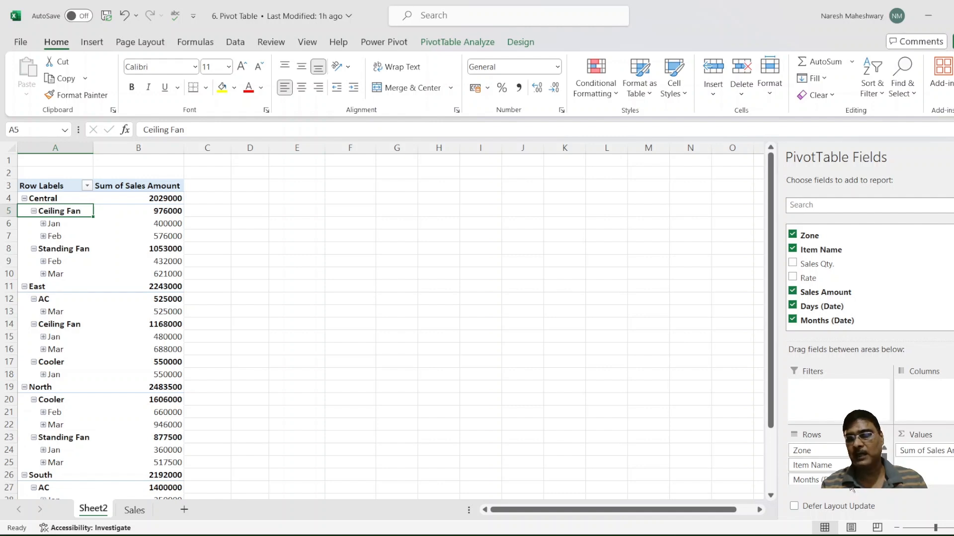
Move Months (Date) to the PivotTable columns and remove Days (Date) and Date from the rows
drag(894, 428, 922, 390)
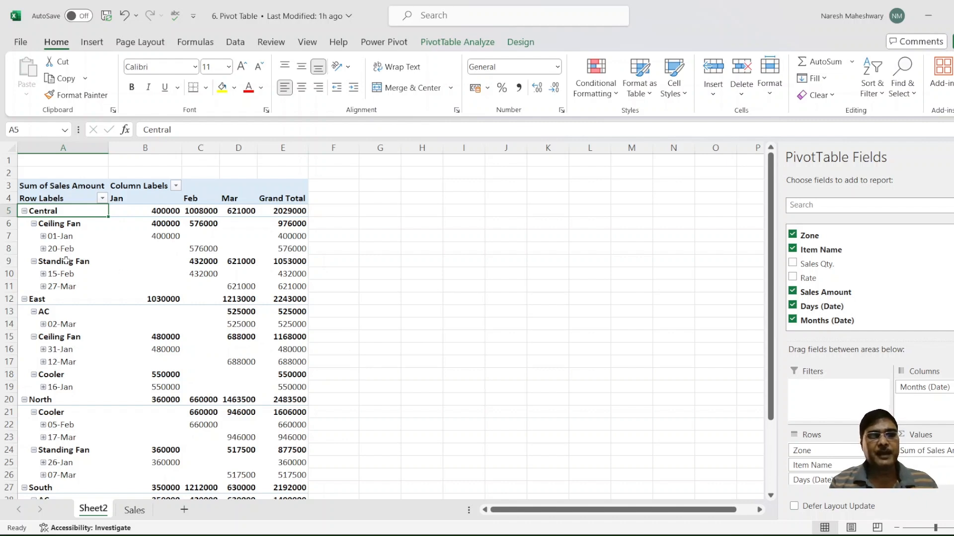
click(825, 489)
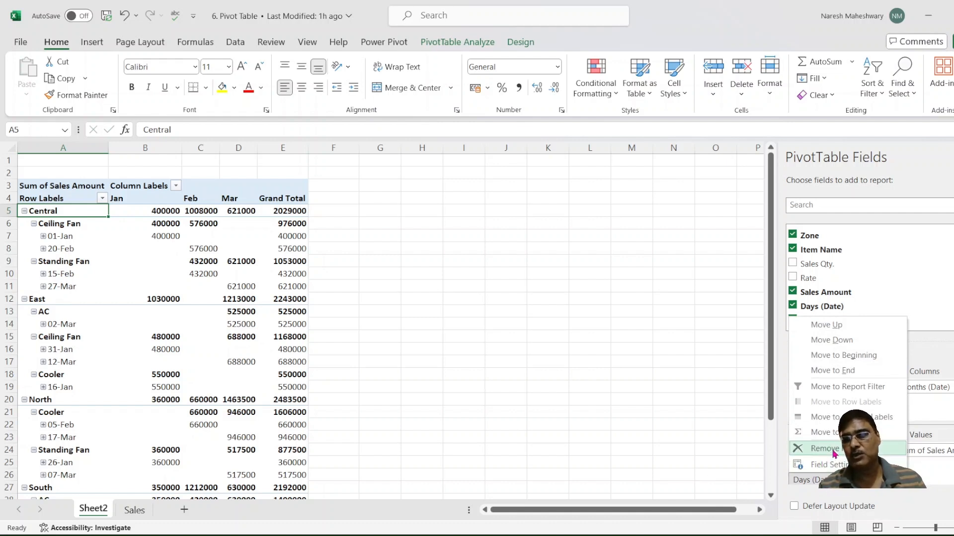
click(824, 449)
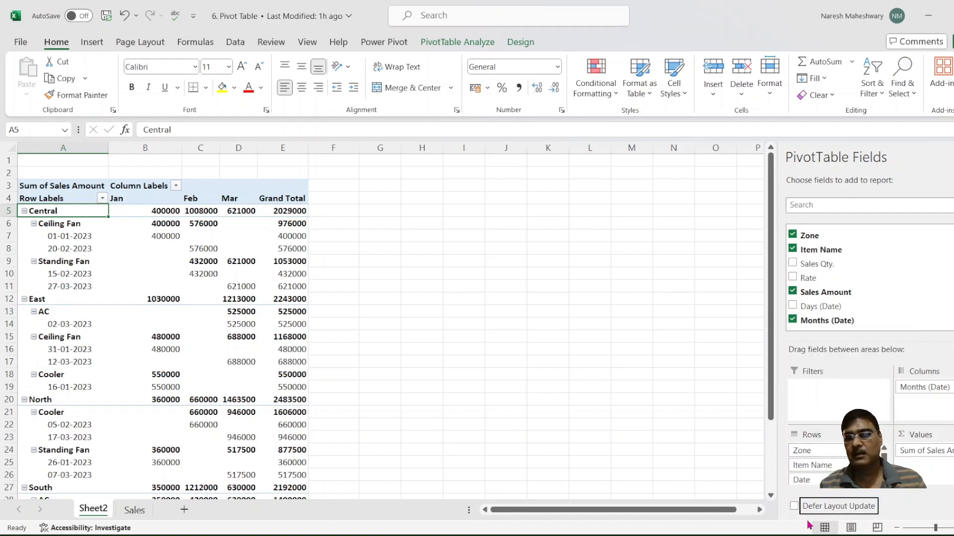
click(817, 478)
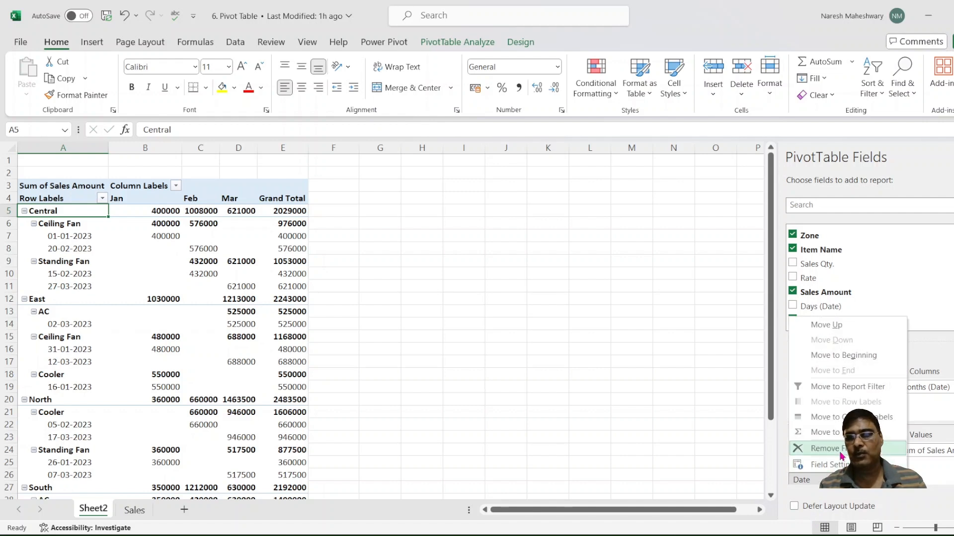
click(839, 449)
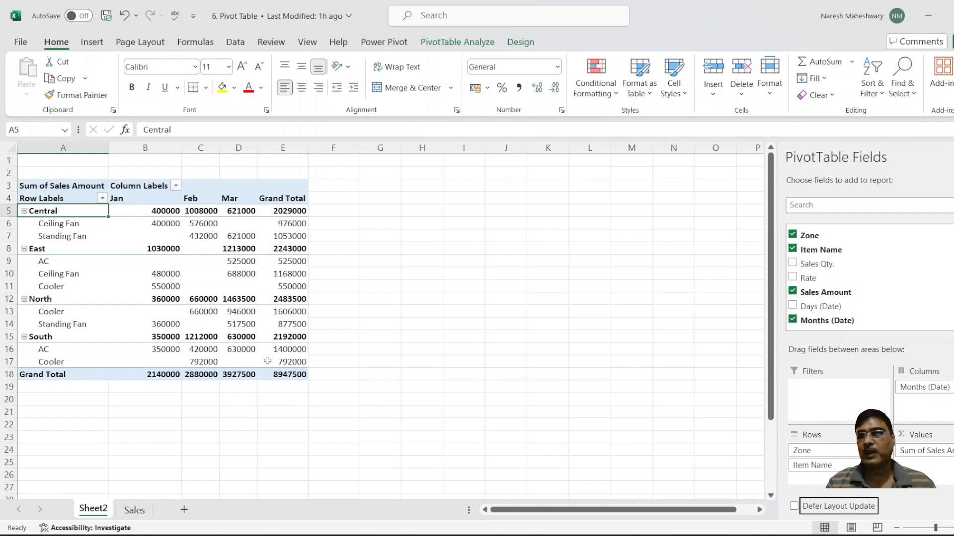
Move the Zone field from the PivotTable rows to the report filters, keeping Item Name in the rows
mouse_move(267, 361)
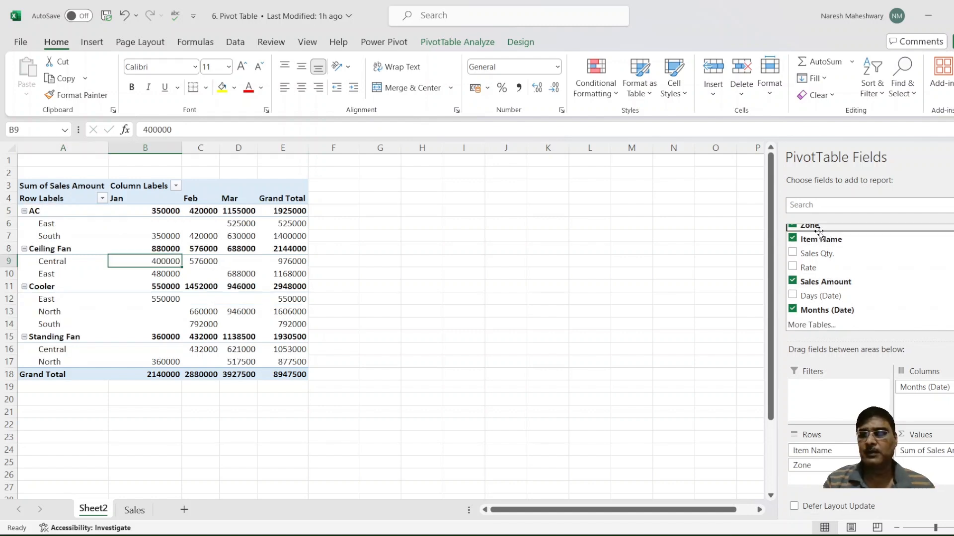
drag(818, 231, 821, 397)
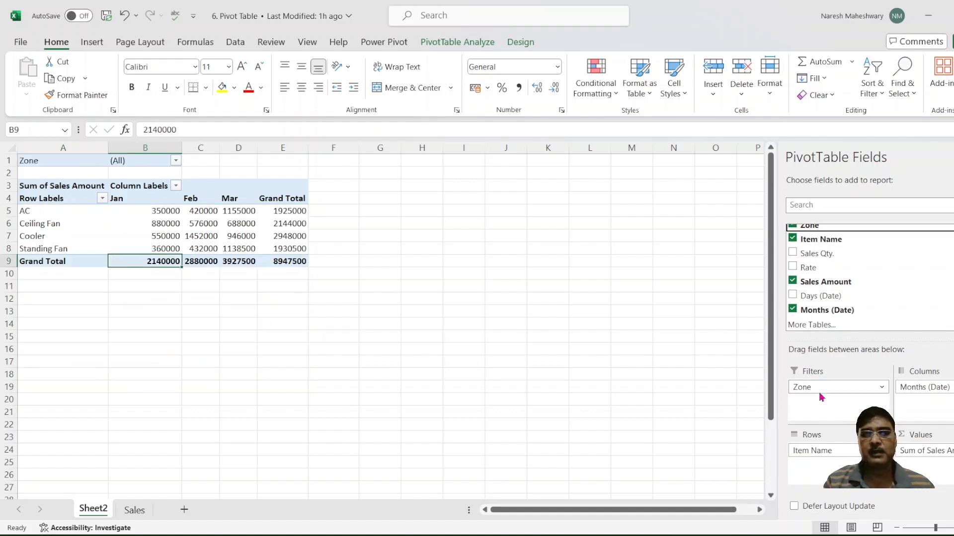
click(299, 351)
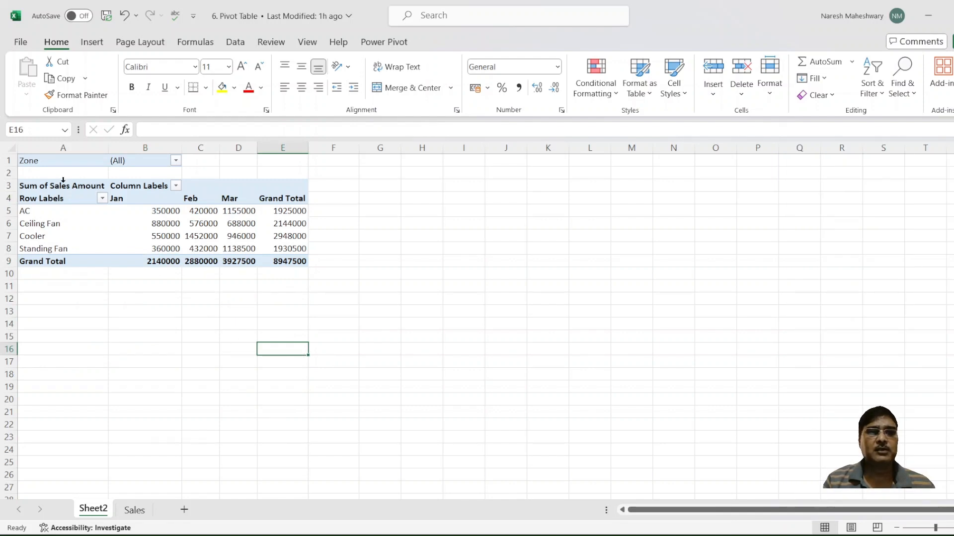
click(75, 276)
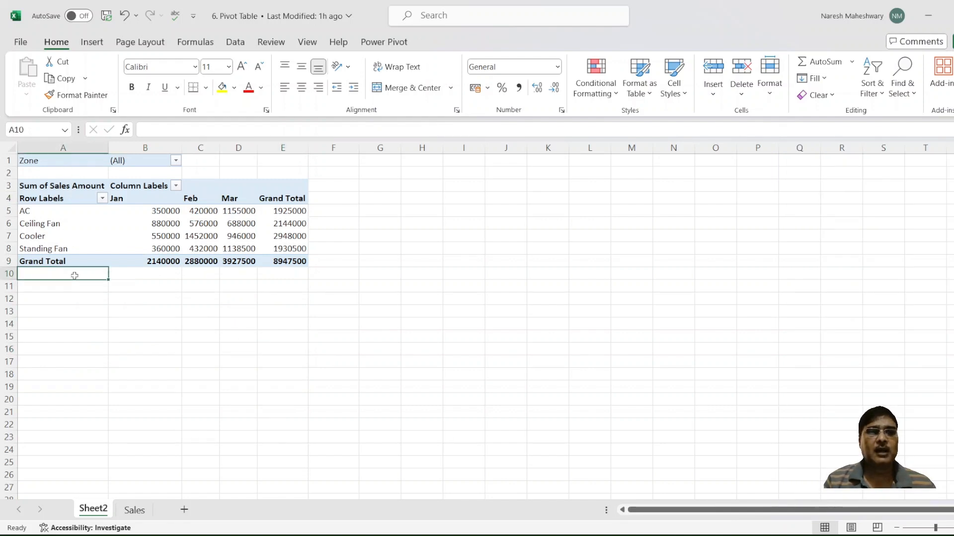
Filter the PivotTable by the Central zone, and switch the Zone filter to East
click(175, 161)
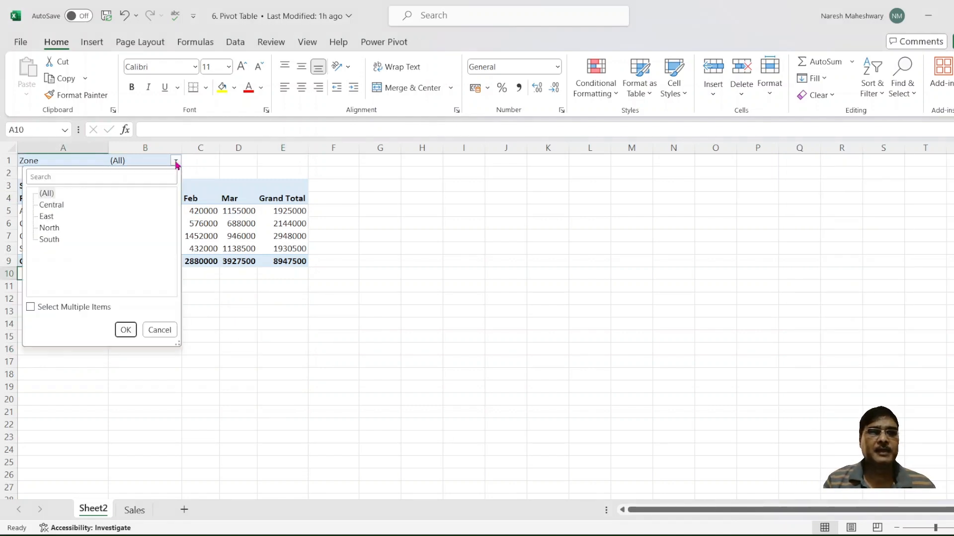
click(65, 207)
click(126, 330)
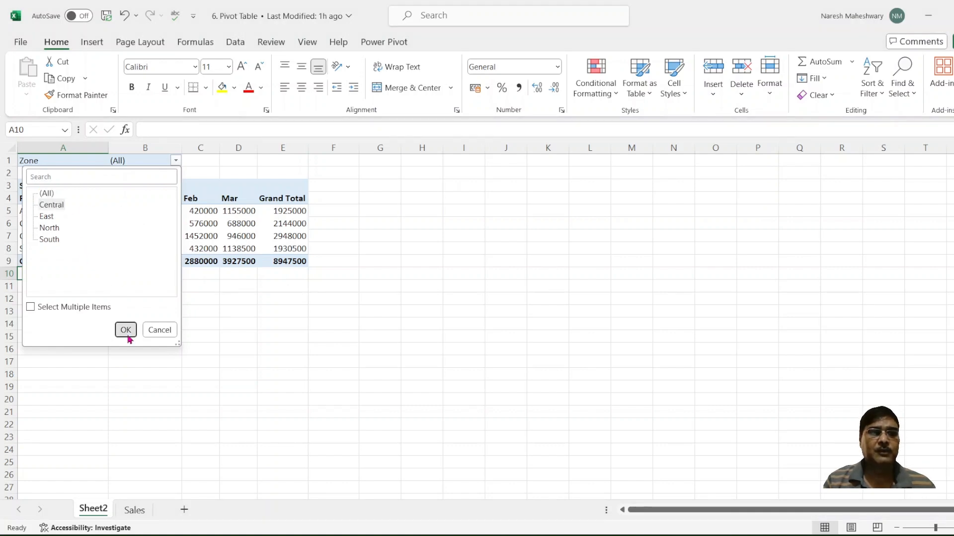
click(176, 161)
click(49, 217)
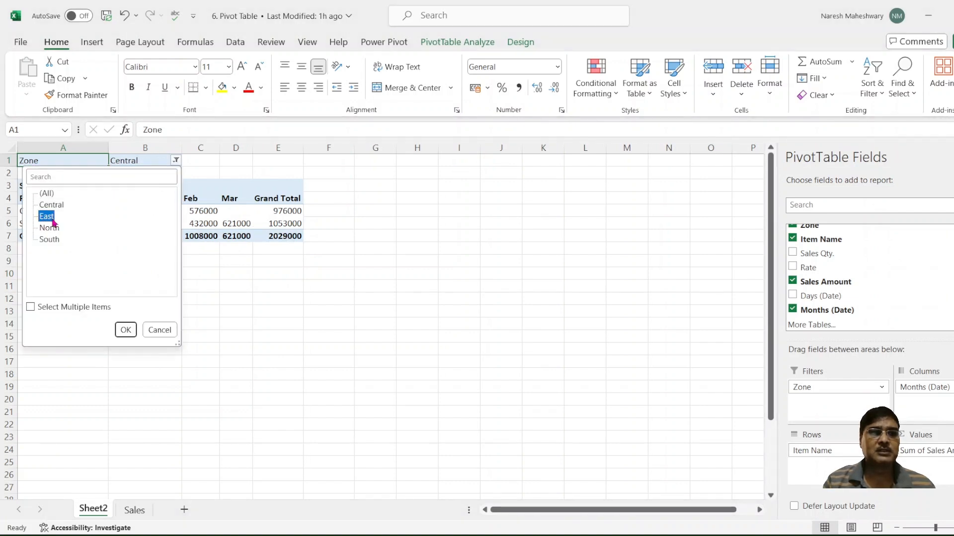
click(126, 330)
click(155, 163)
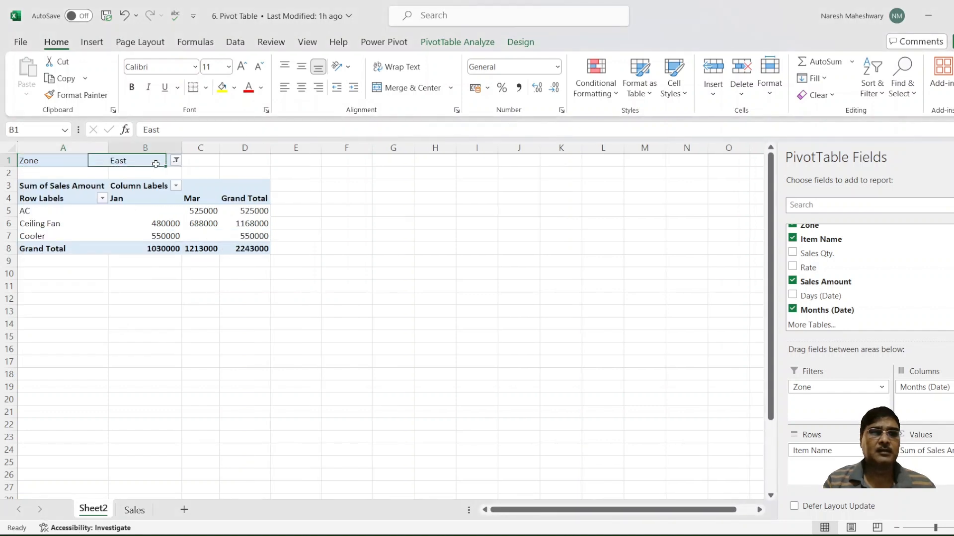
Set the PivotTable's Zone filter to South
click(177, 161)
click(48, 239)
click(125, 330)
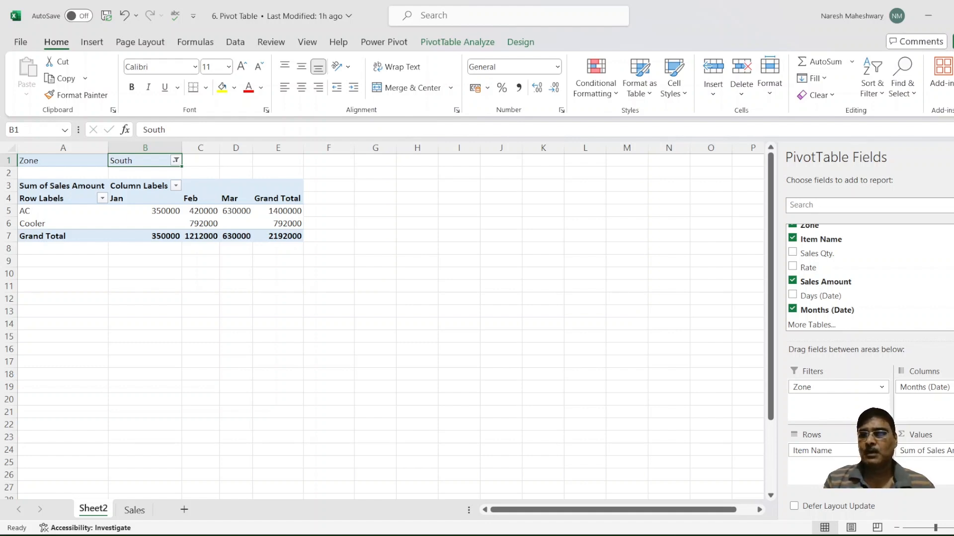
scroll(819, 277, up, 1)
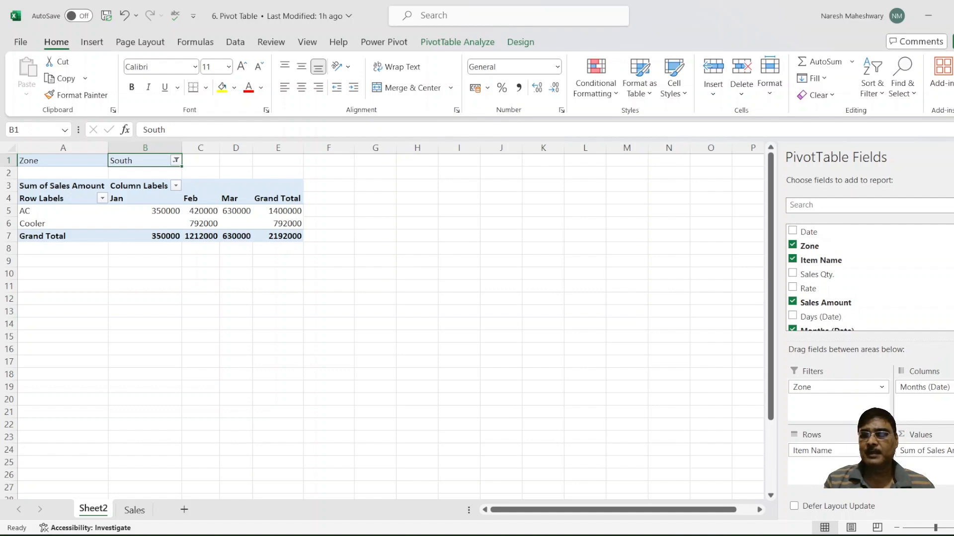
Check the entries in the Date column of the Sales sheet, and return to the PivotTable sheet
click(135, 511)
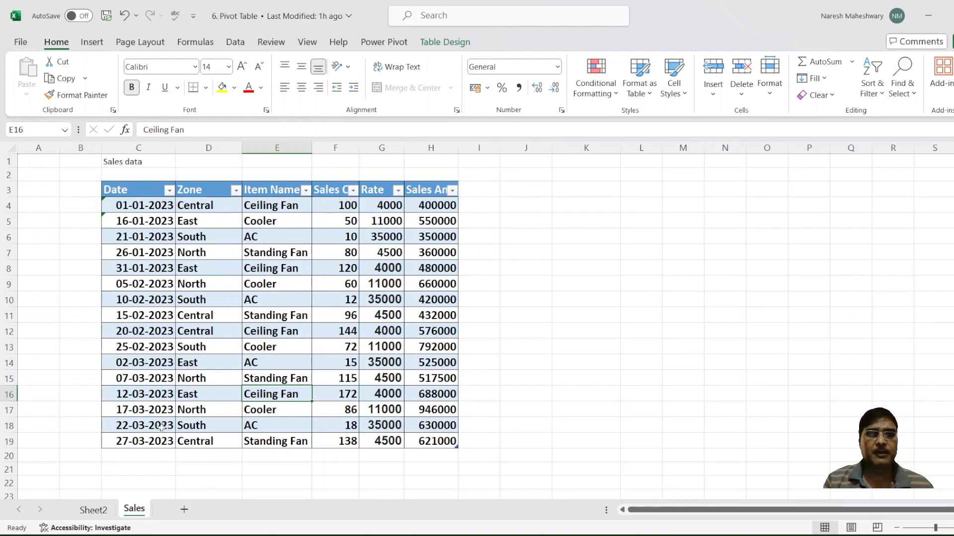
click(150, 322)
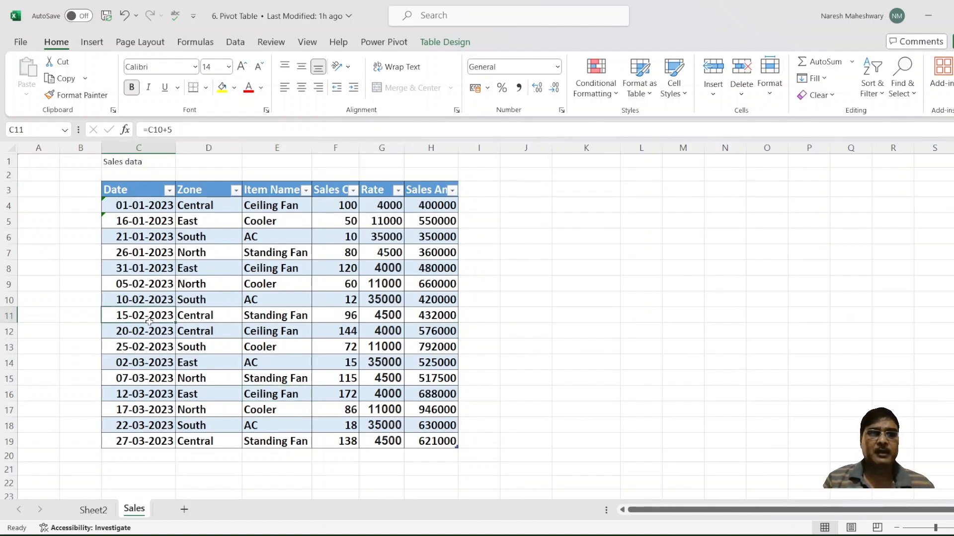
click(148, 252)
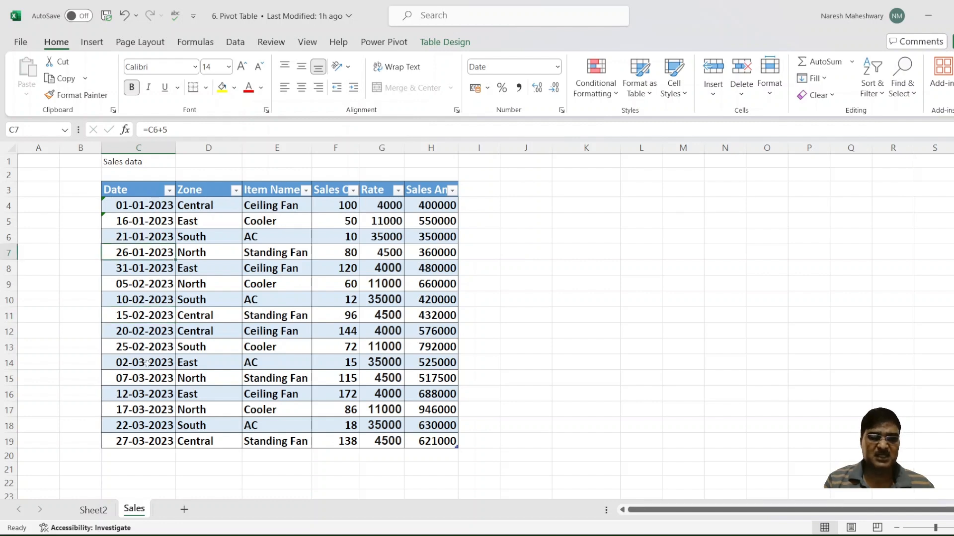
click(142, 410)
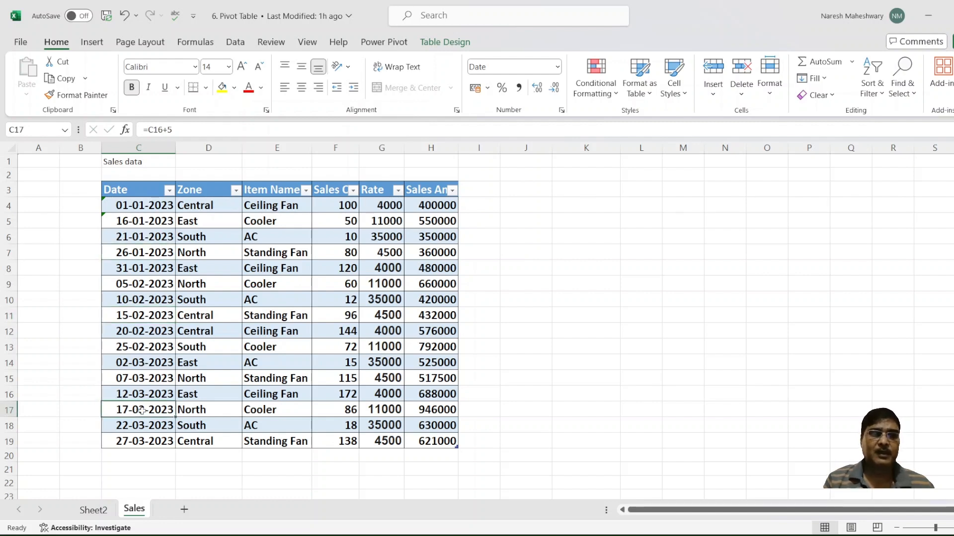
click(94, 510)
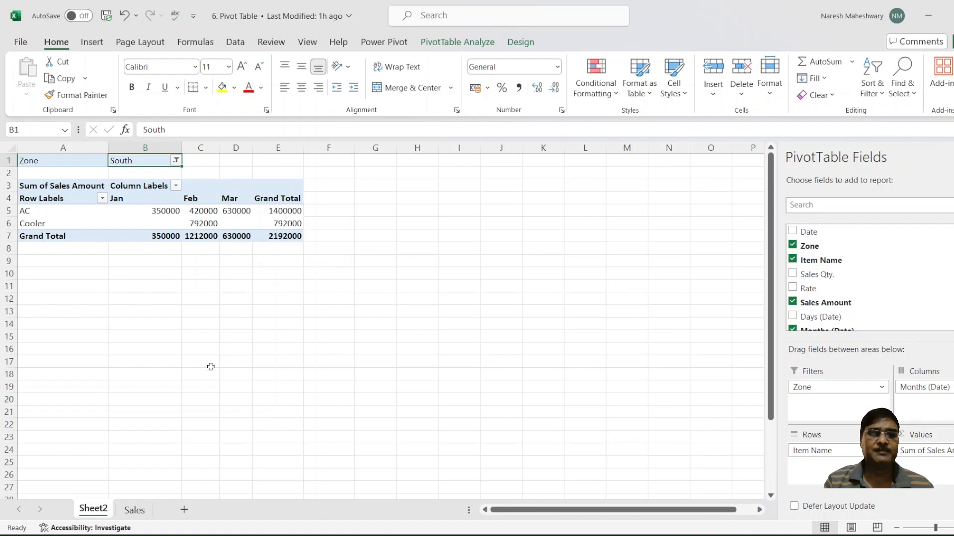
Inspect how the Date filter on the Sales sheet groups dates by month, and check the column's last and first dates
click(89, 528)
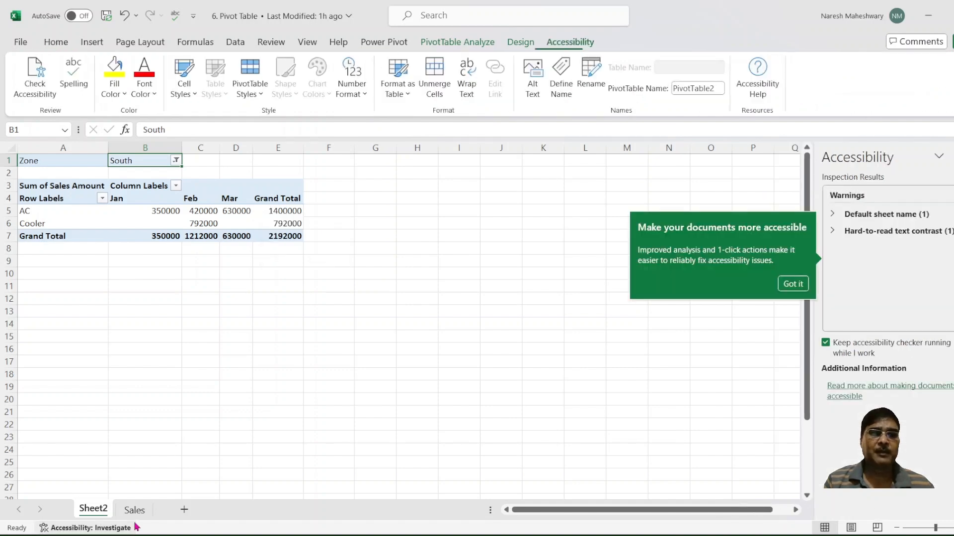
click(135, 510)
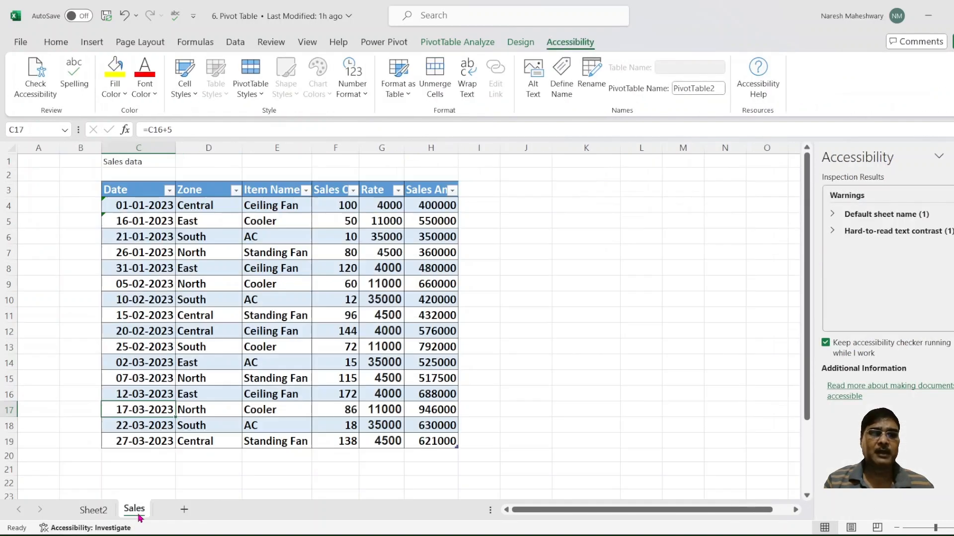
click(169, 192)
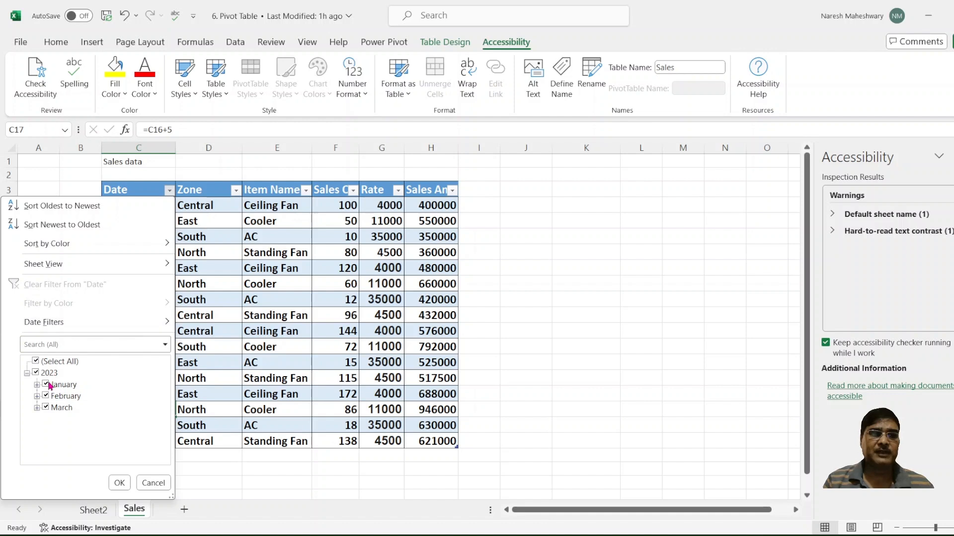
click(148, 485)
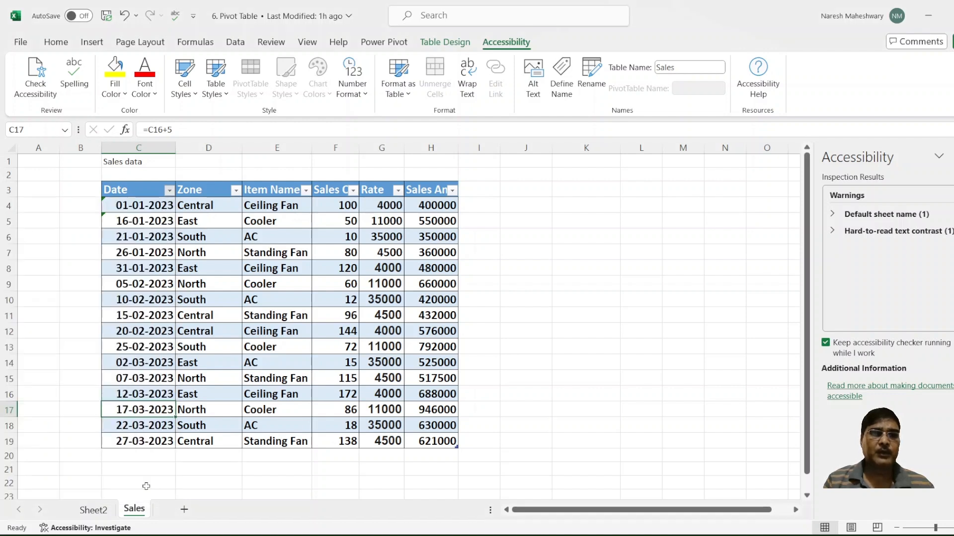
click(143, 441)
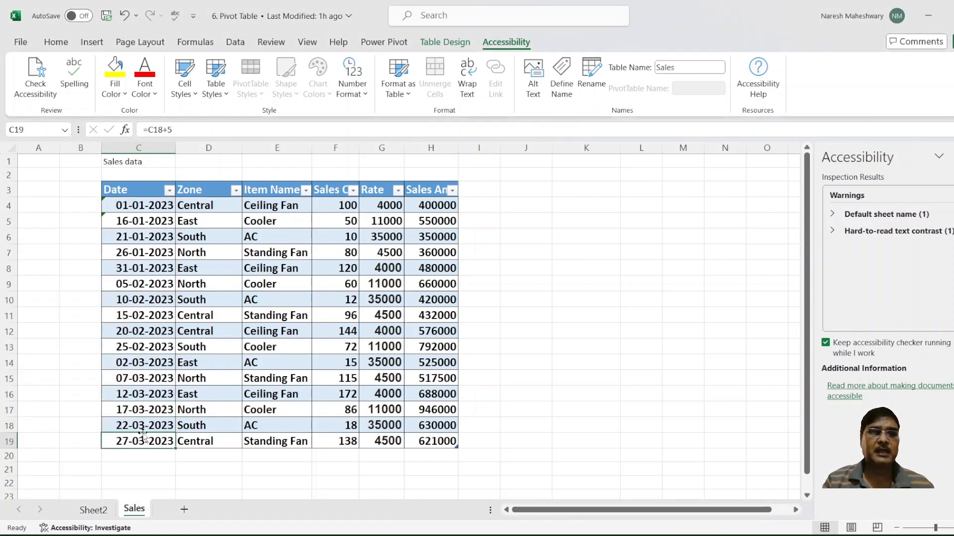
click(146, 204)
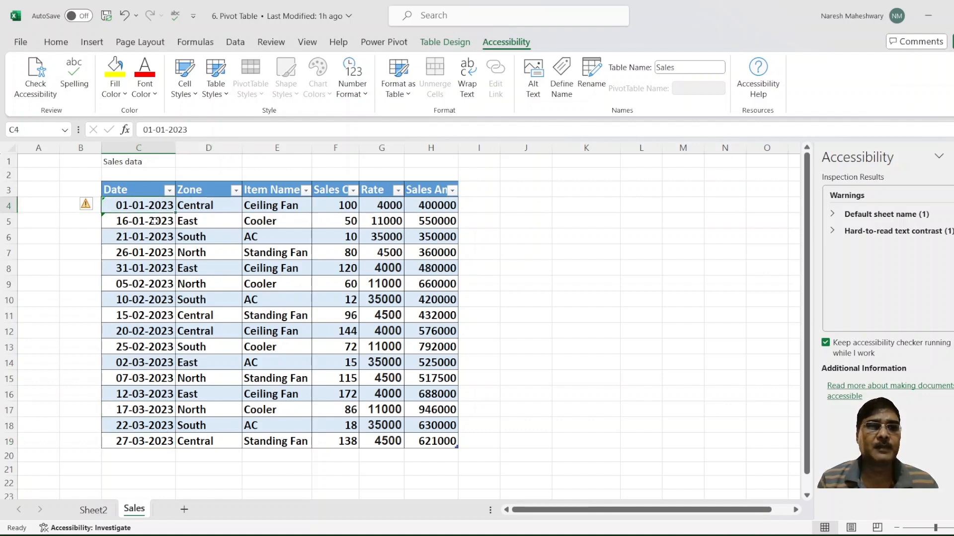
Replace the formula in cell C5 with '16-1-2023, using a leading apostrophe to store the date as text
click(154, 221)
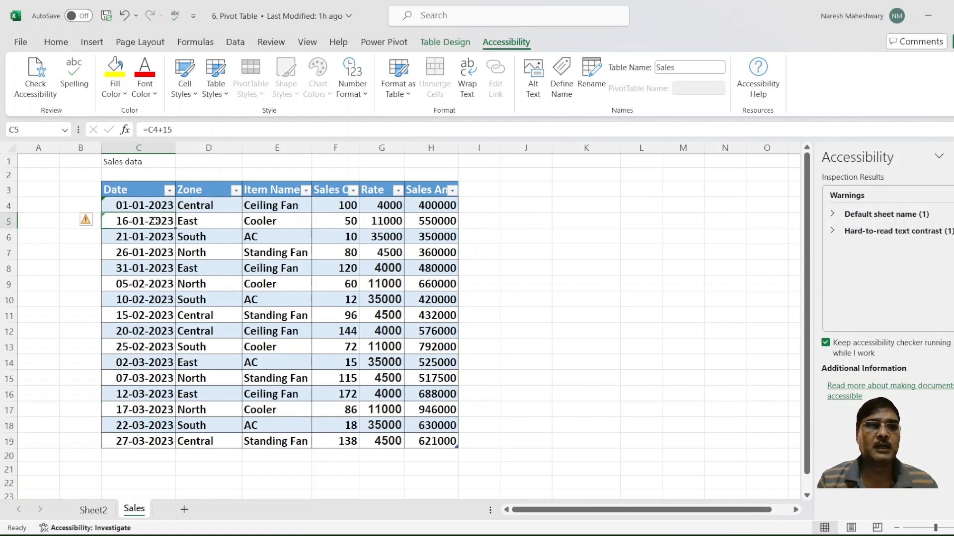
click(241, 131)
key(BackSpace)
key(BackSpace)
key(BackSpace)
key(BackSpace)
key(BackSpace)
key(BackSpace)
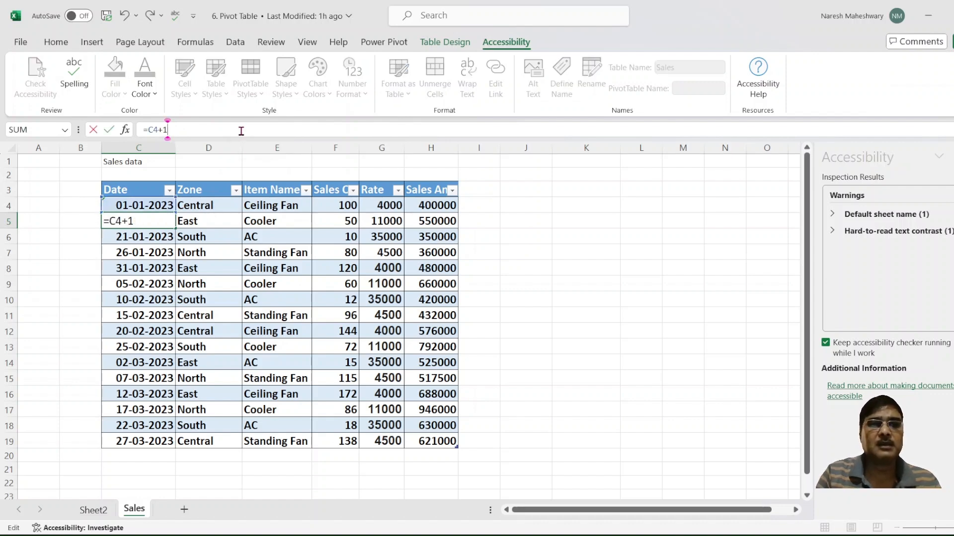
text(16)
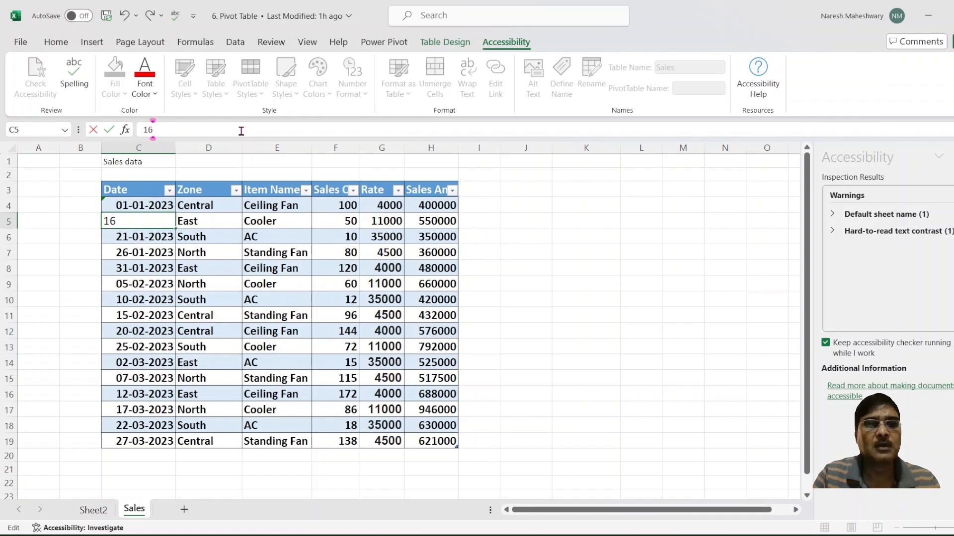
text(-1-)
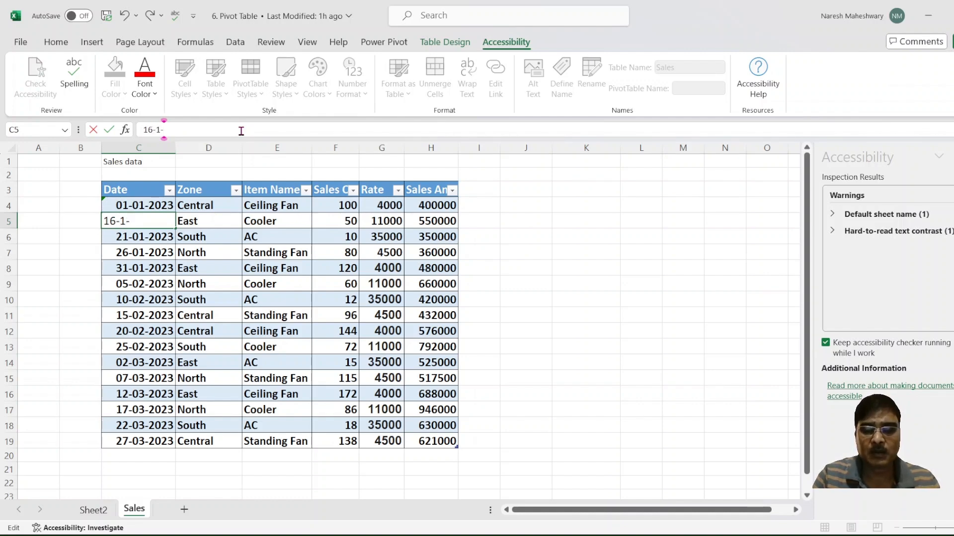
text(-23)
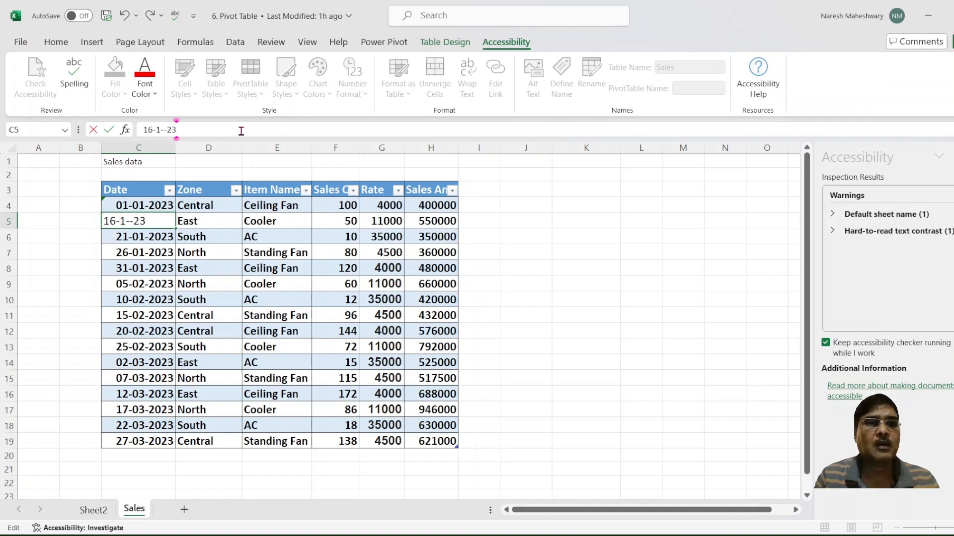
key(BackSpace)
key(BackSpace)
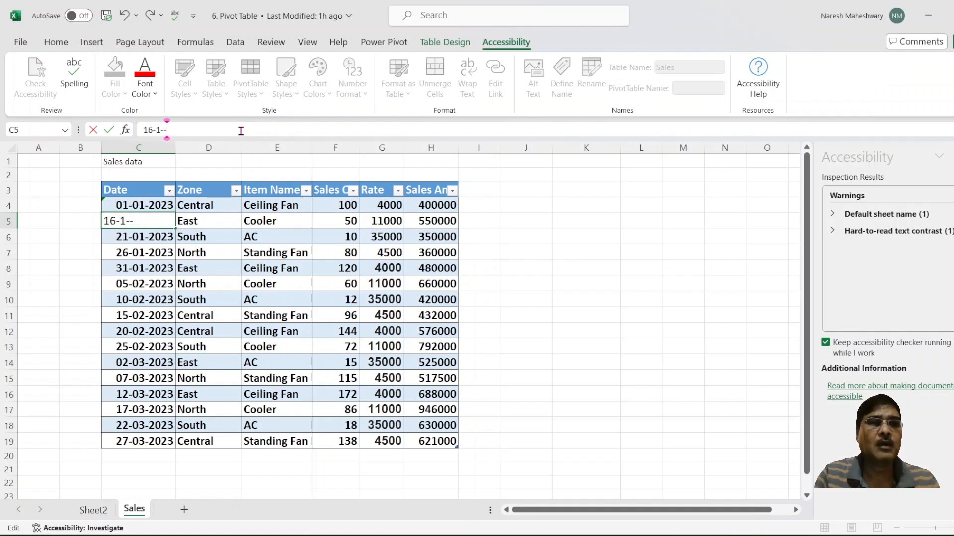
key(BackSpace)
text(2023)
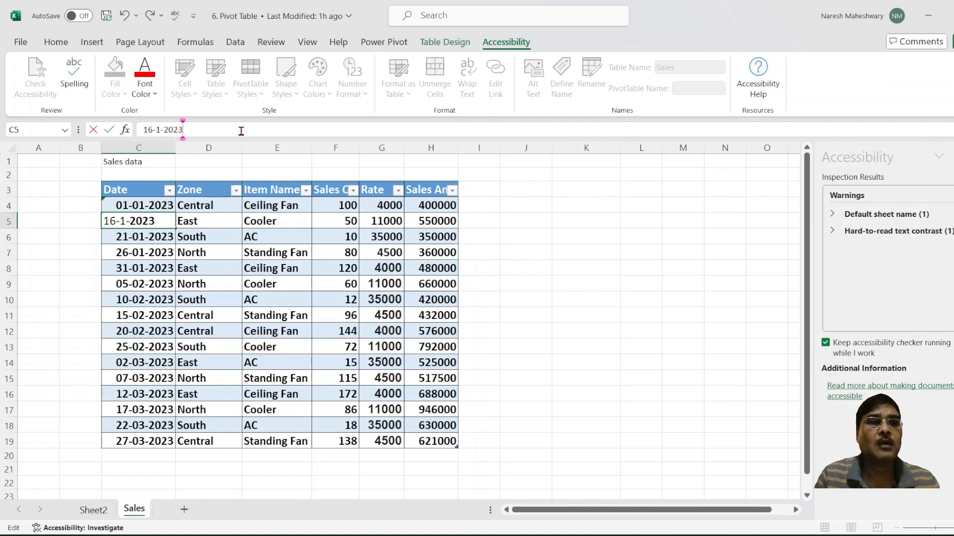
click(147, 130)
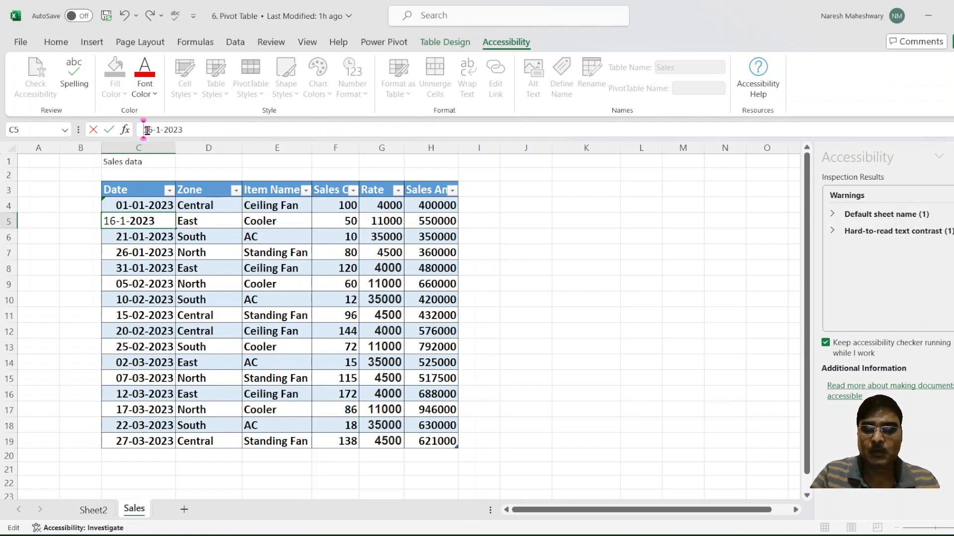
key(Return)
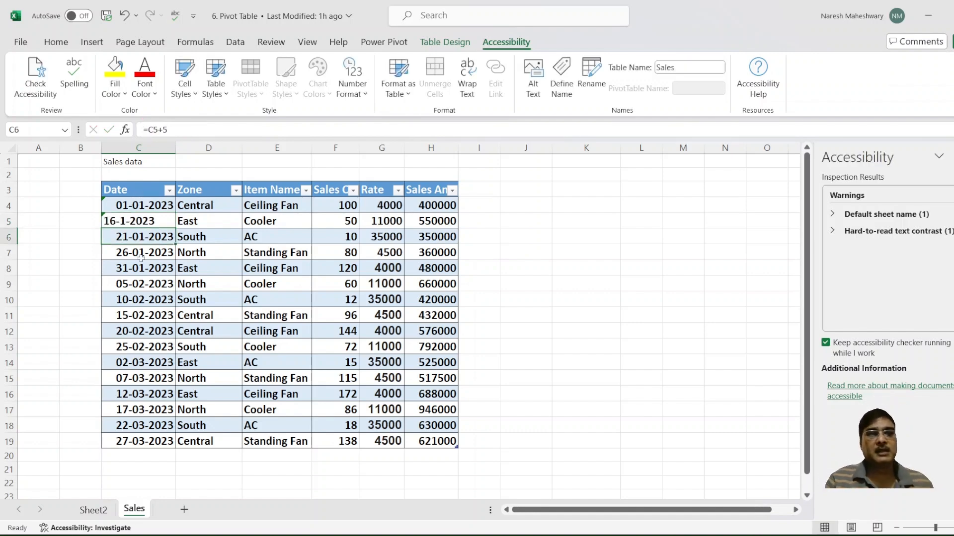
Filter the Date column of the Sales table to only the text entry 16-1-2023
click(141, 335)
click(149, 220)
click(172, 193)
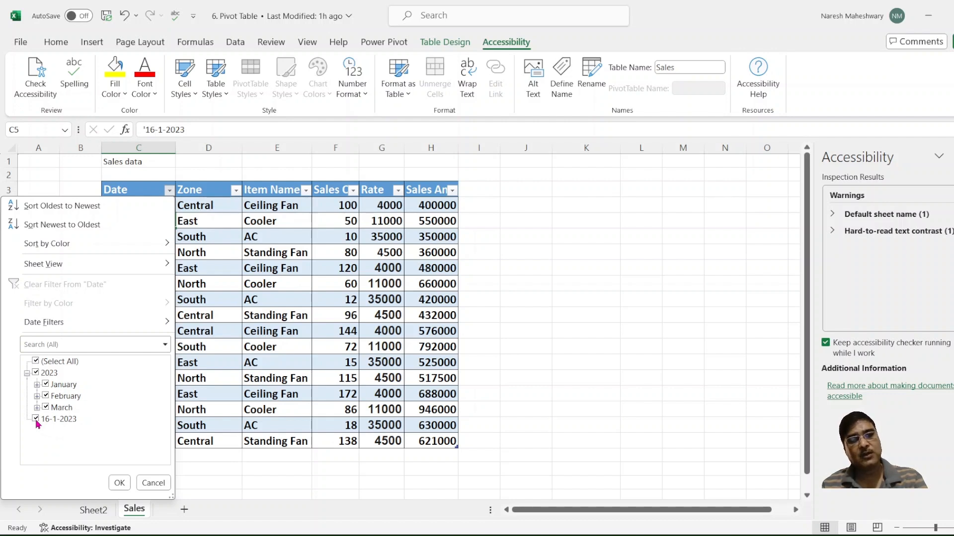
click(57, 362)
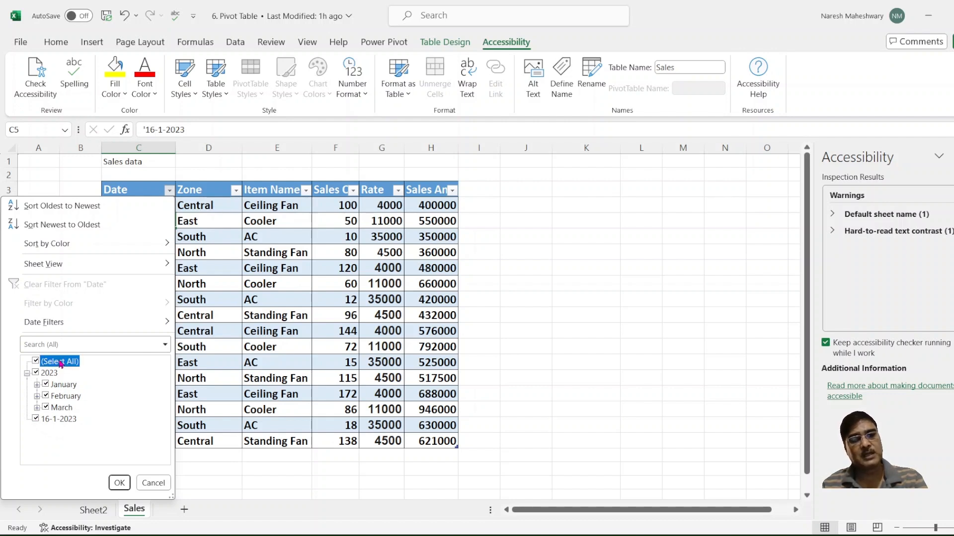
click(36, 420)
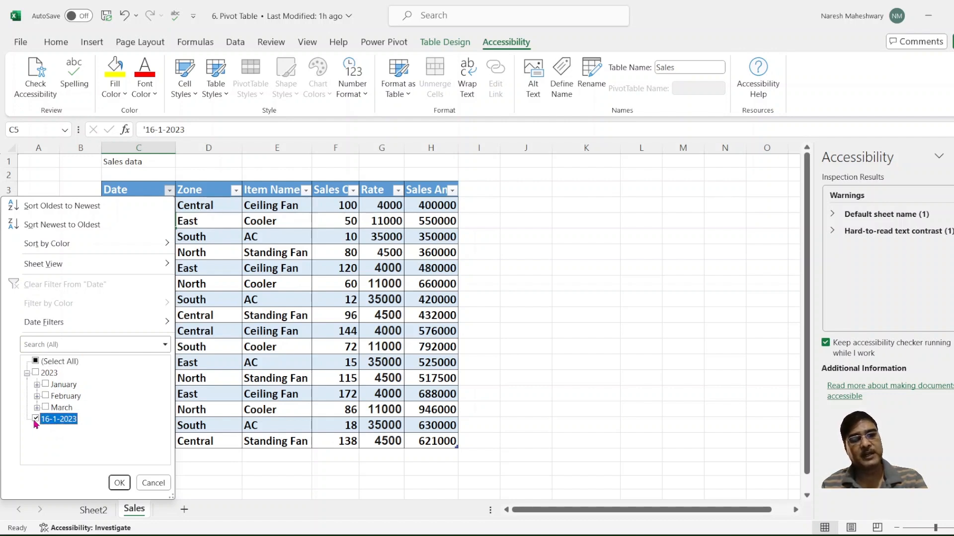
click(119, 481)
click(119, 327)
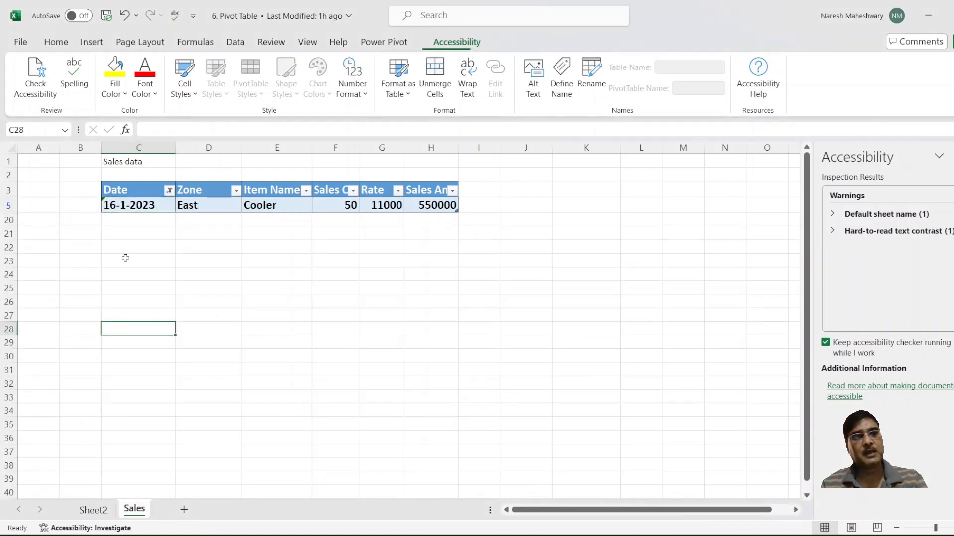
Remove the leading apostrophe from the date in cell C5 to turn it back into a real date
click(141, 205)
click(144, 130)
text(')
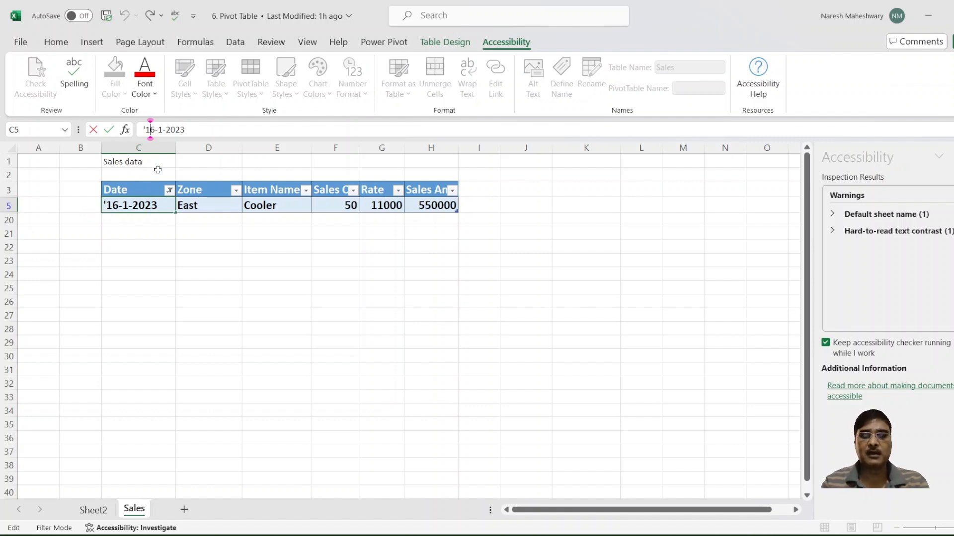
key(Left)
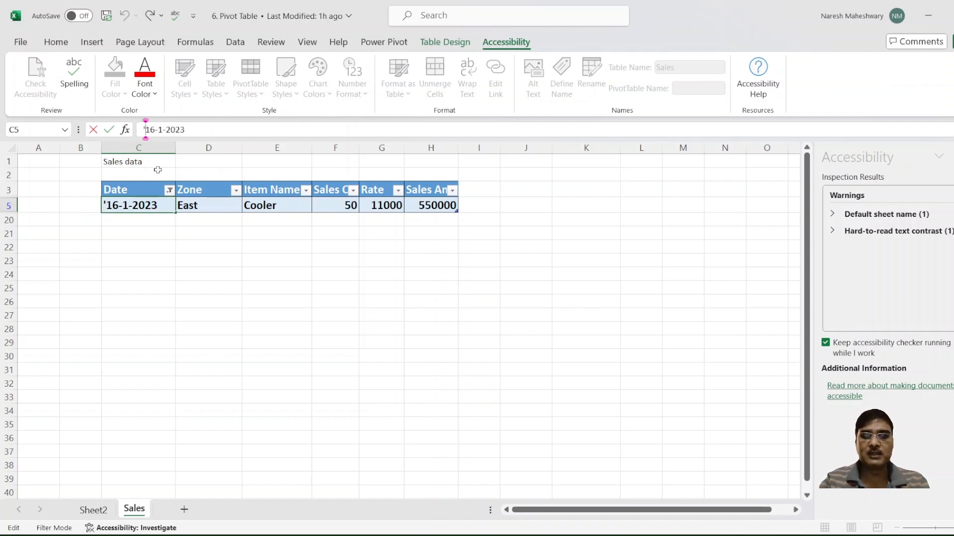
key(Return)
Reset the Sales table's Date filter to include January, February and March
click(145, 237)
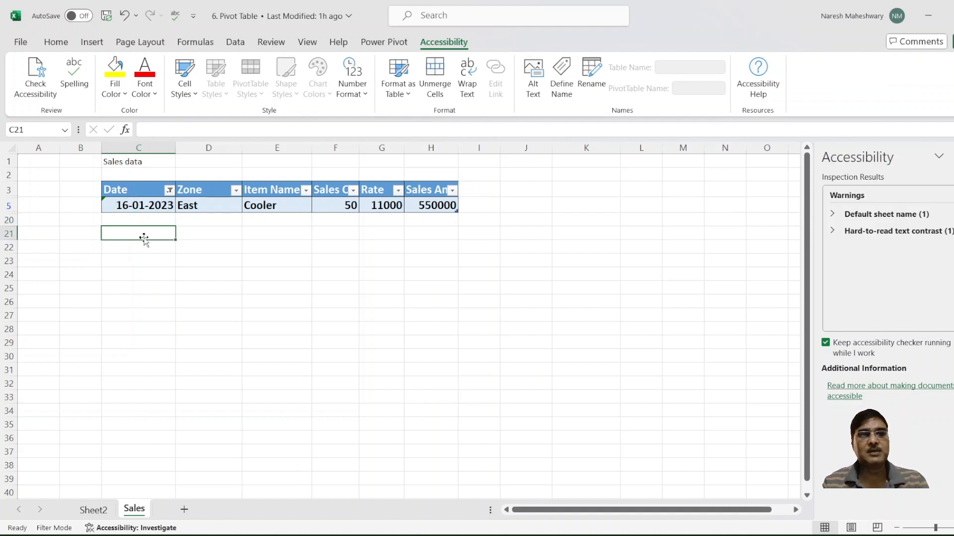
click(170, 189)
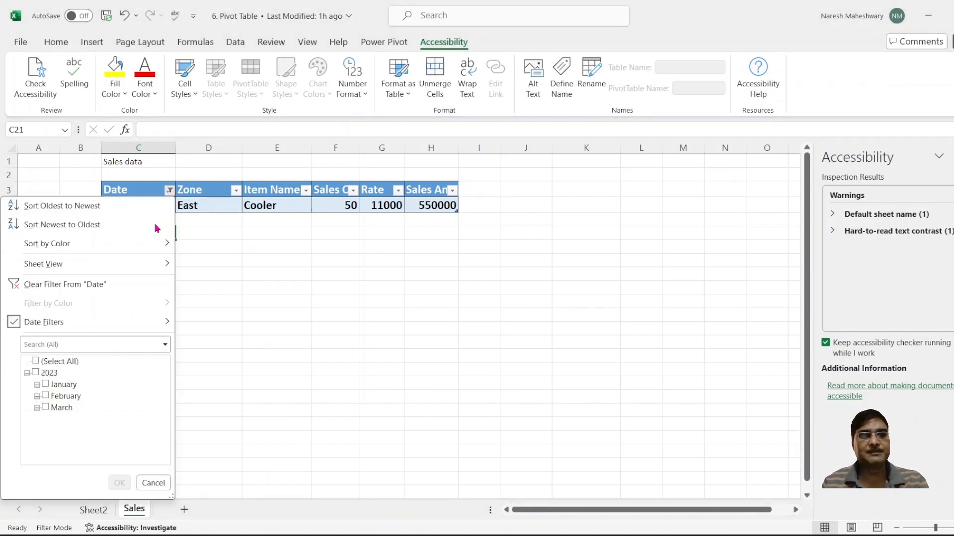
click(52, 396)
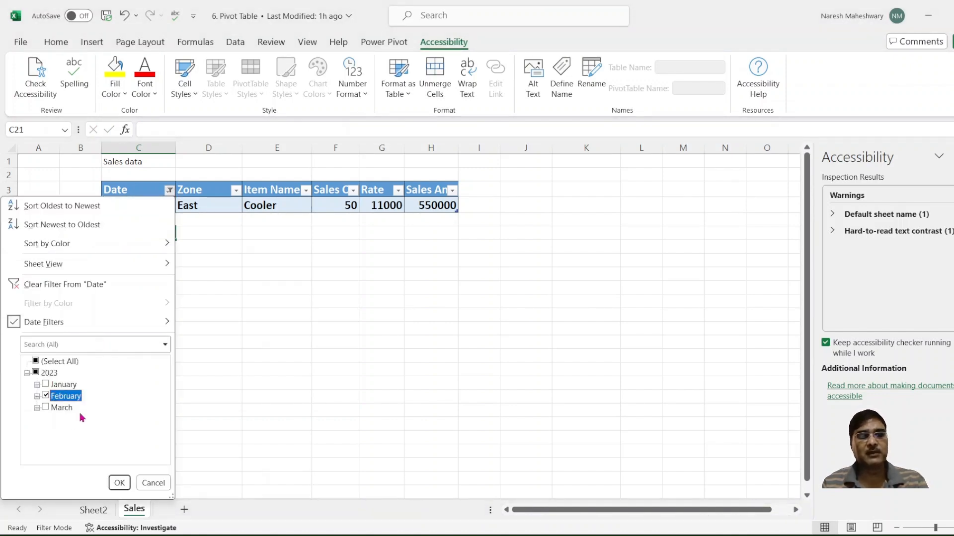
click(52, 385)
click(50, 408)
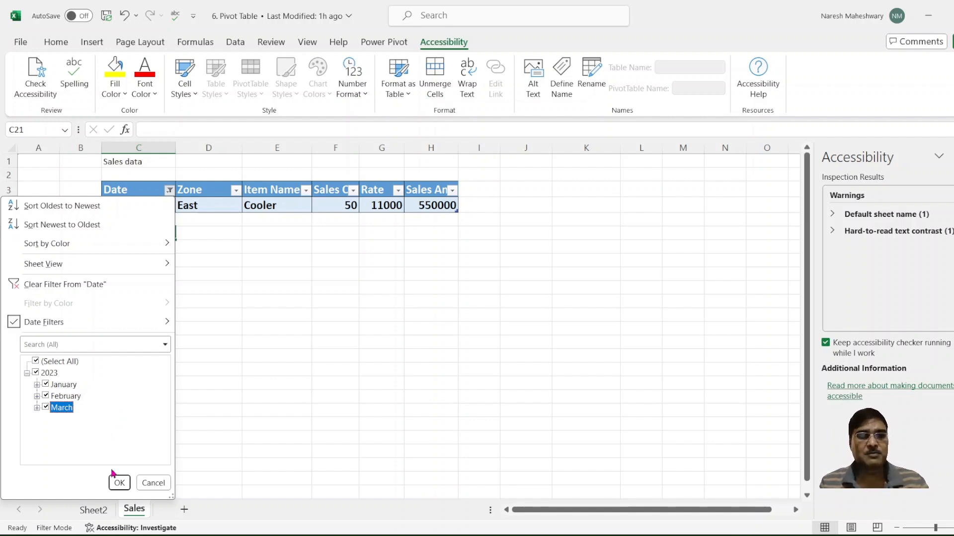
click(115, 487)
click(117, 485)
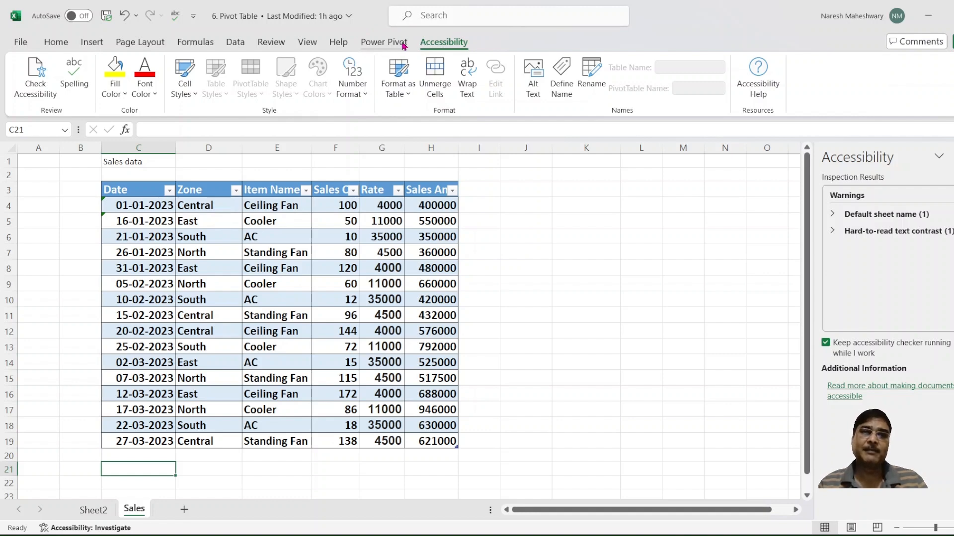
Review the Microsoft Power Pivot for Excel entry in the Excel add-ins options, leaving the settings as they are
click(382, 42)
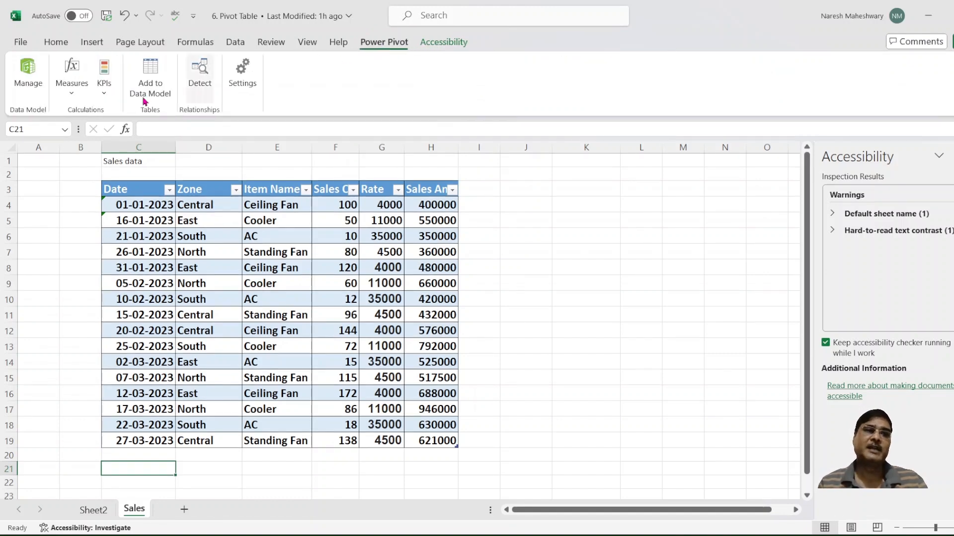
click(20, 44)
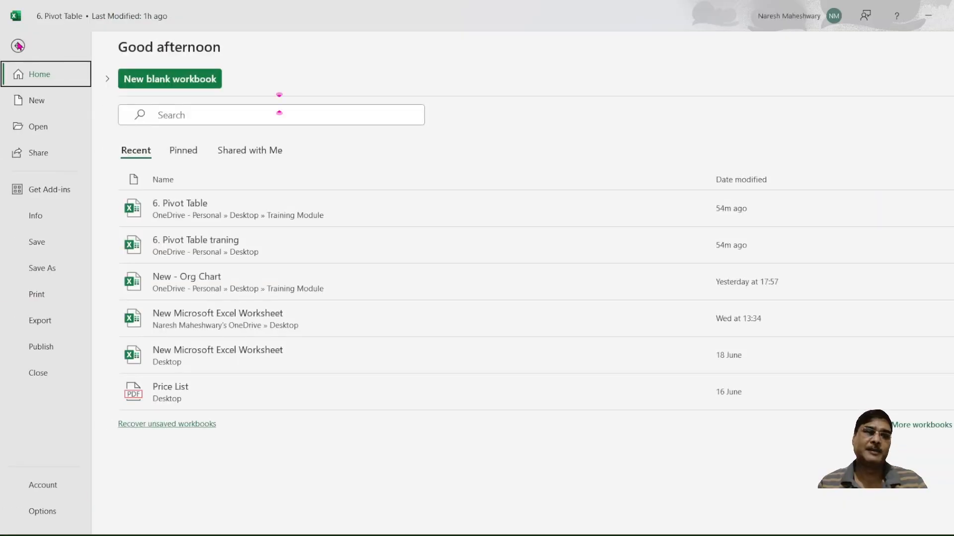
click(44, 512)
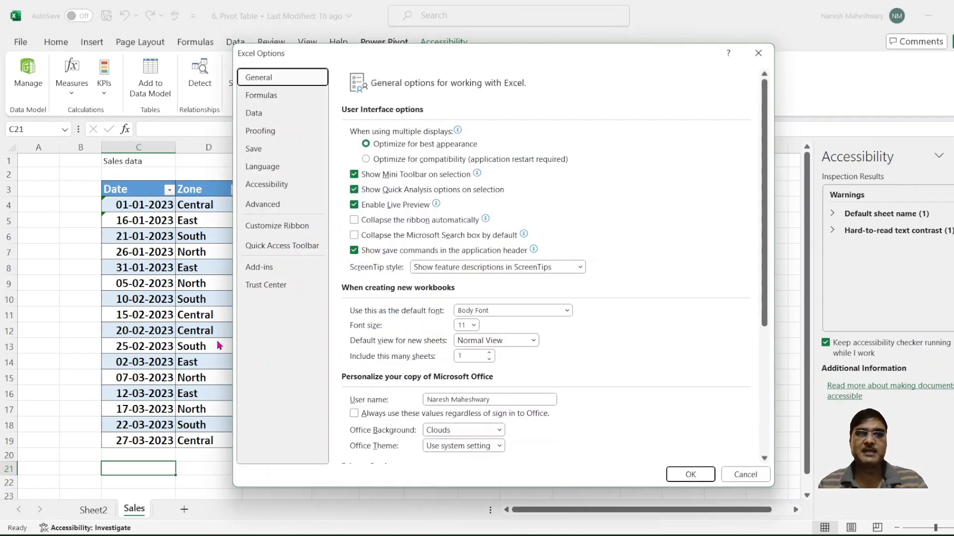
click(275, 273)
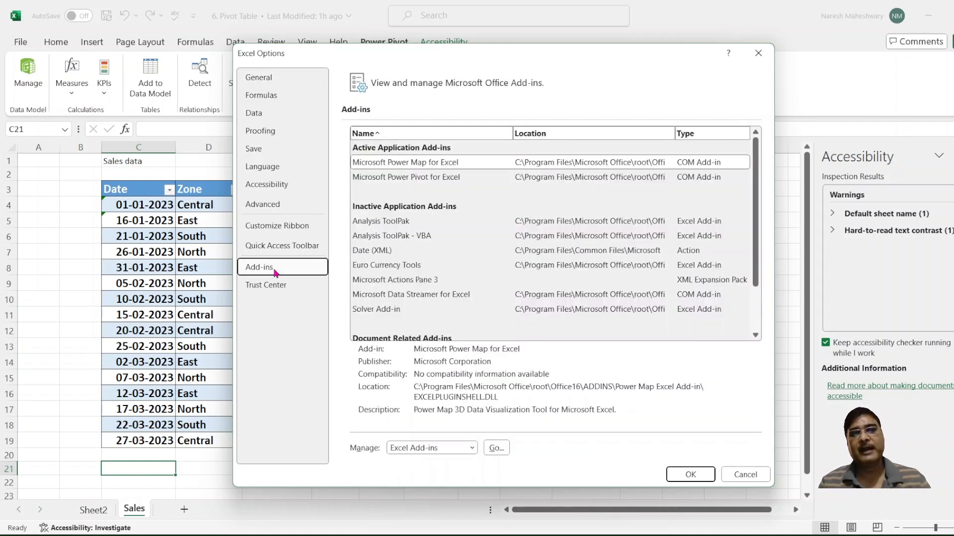
click(409, 183)
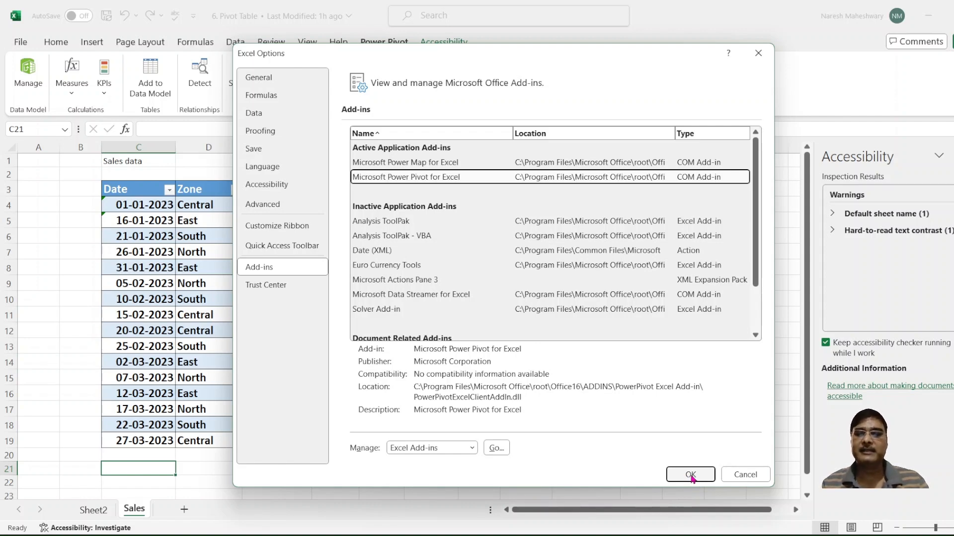
click(738, 472)
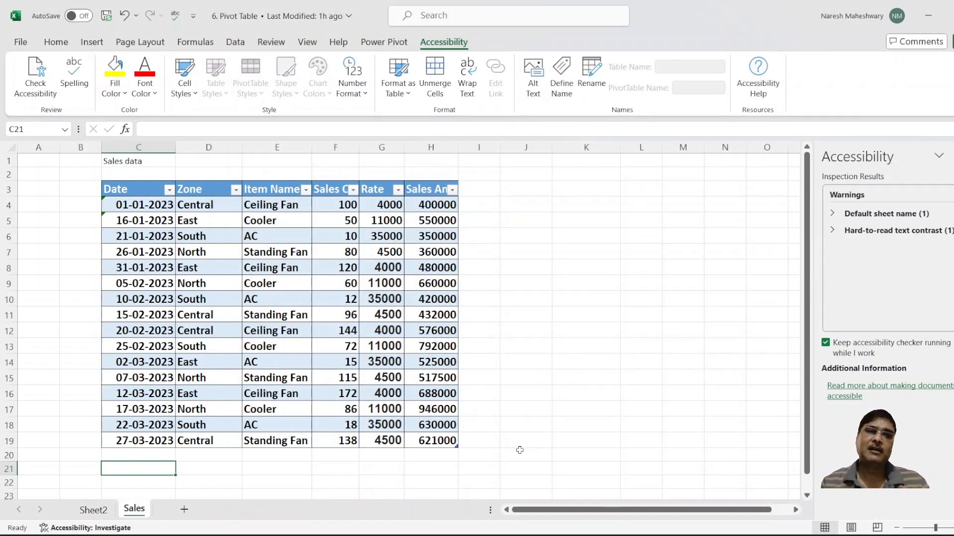
Close the Accessibility pane and display the Power Pivot commands
click(953, 156)
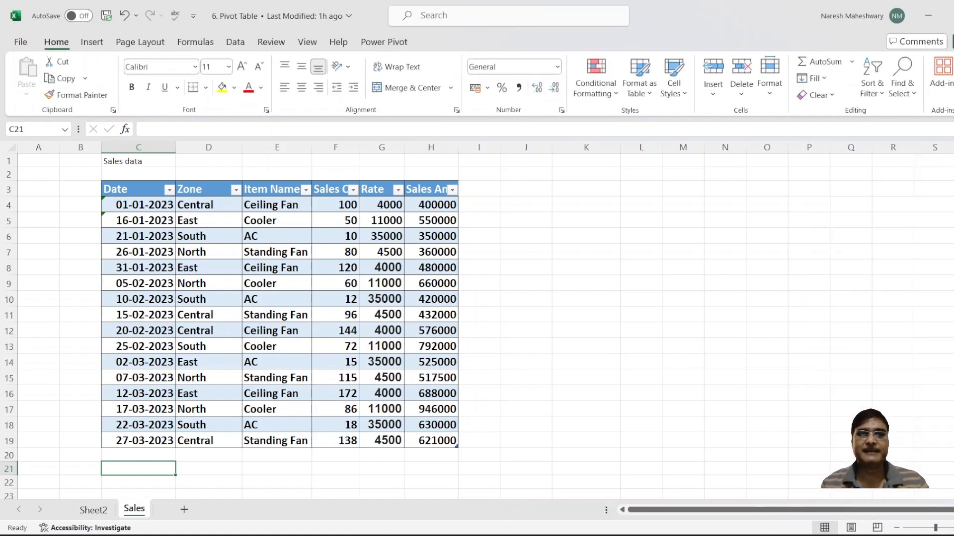
click(382, 43)
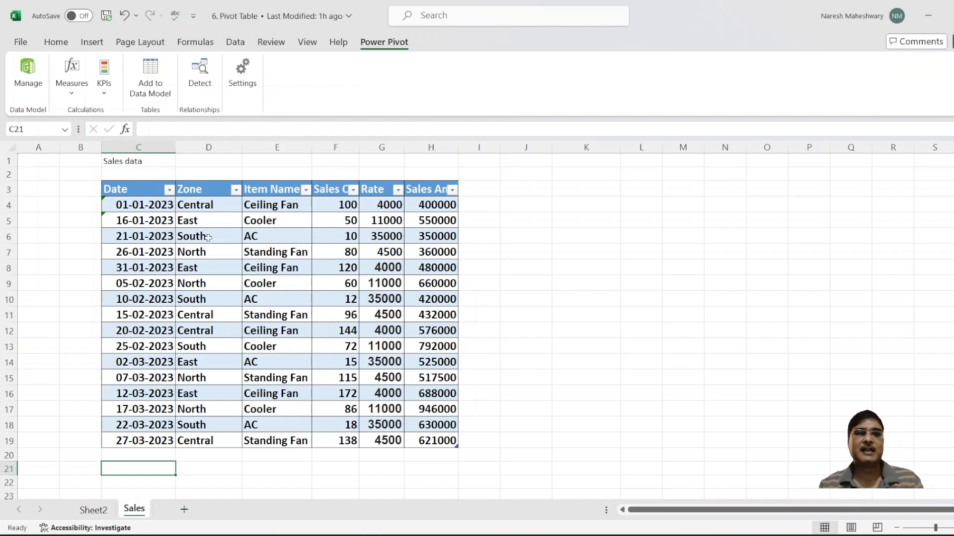
Unhide the pur data worksheet and clear the selection of its purchases table
right_click(92, 509)
click(127, 454)
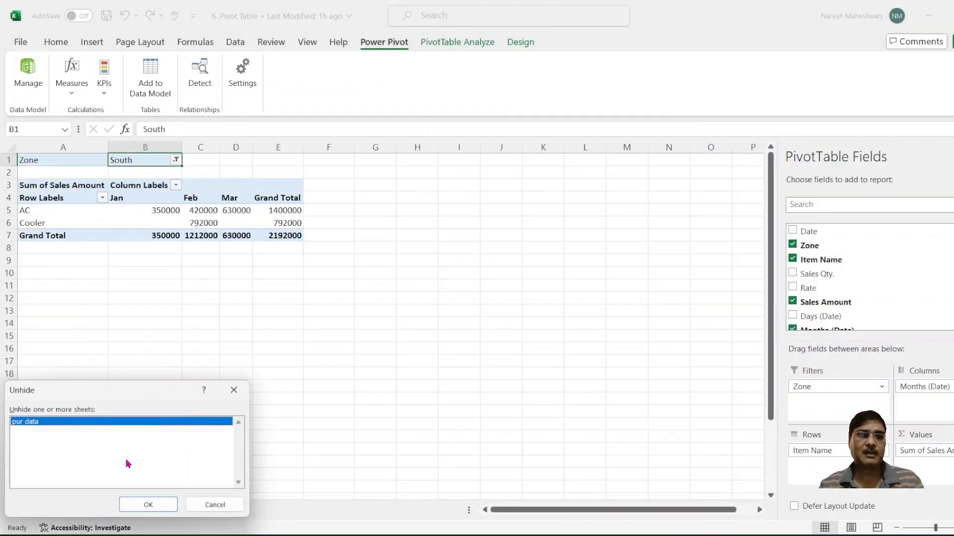
click(148, 505)
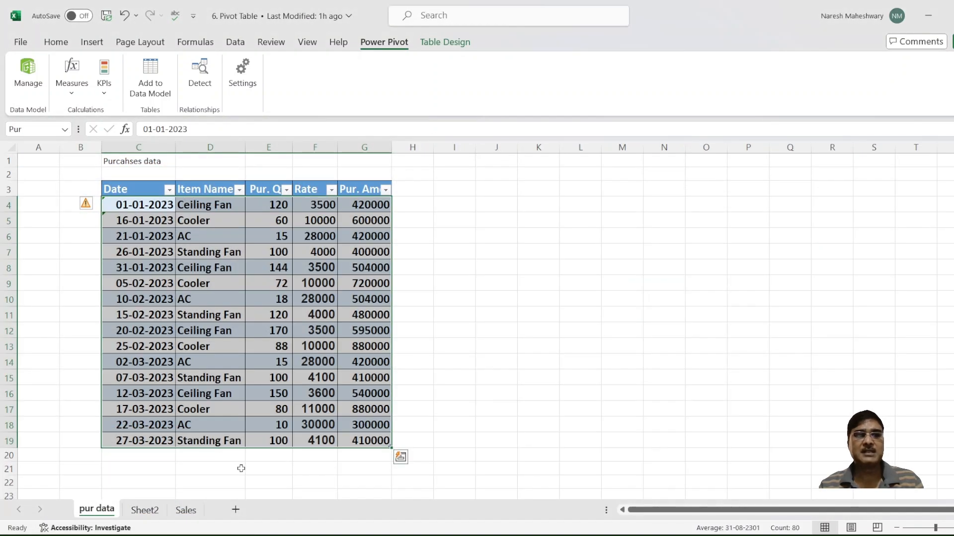
click(241, 468)
click(298, 366)
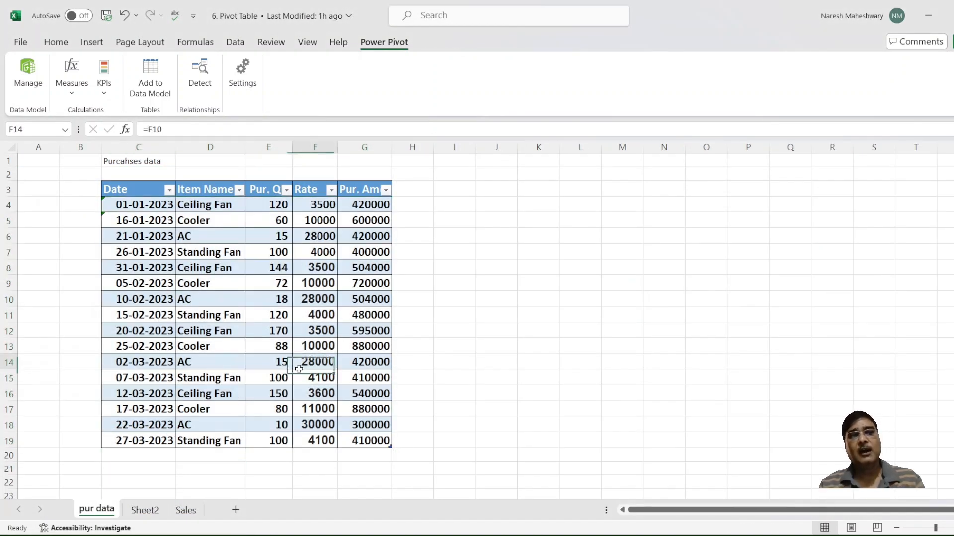
Move Sheet2 after the Sales sheet, and view the purchases and sales source sheets
click(139, 516)
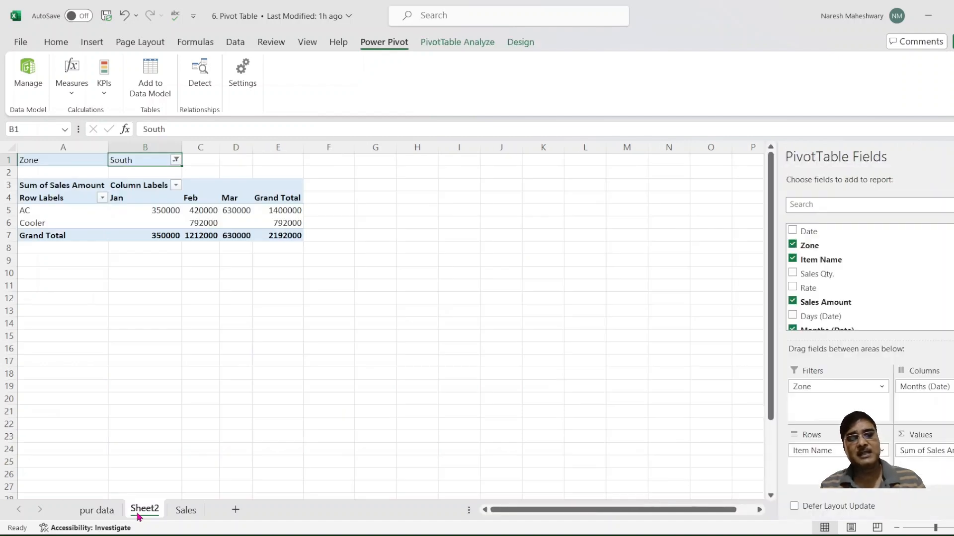
drag(139, 516, 222, 513)
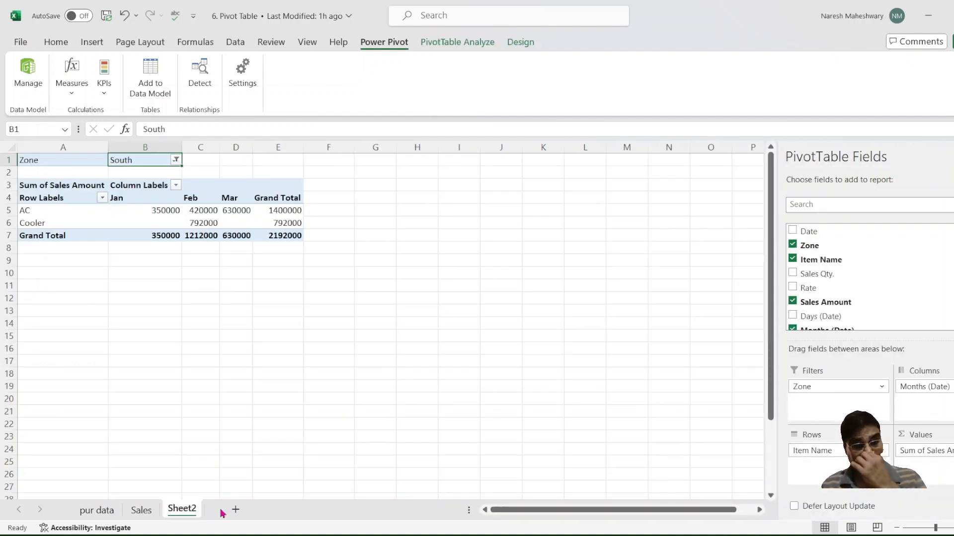
click(92, 511)
click(136, 516)
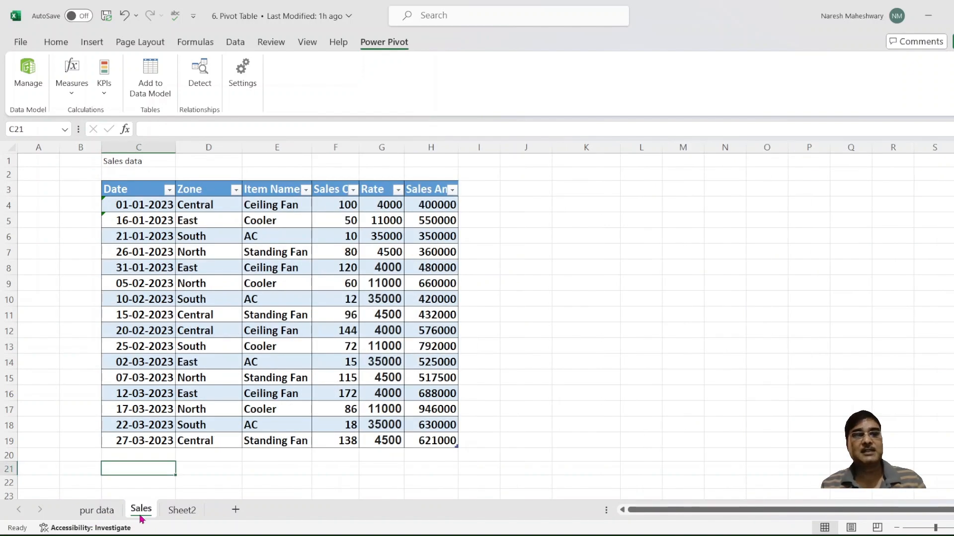
click(104, 515)
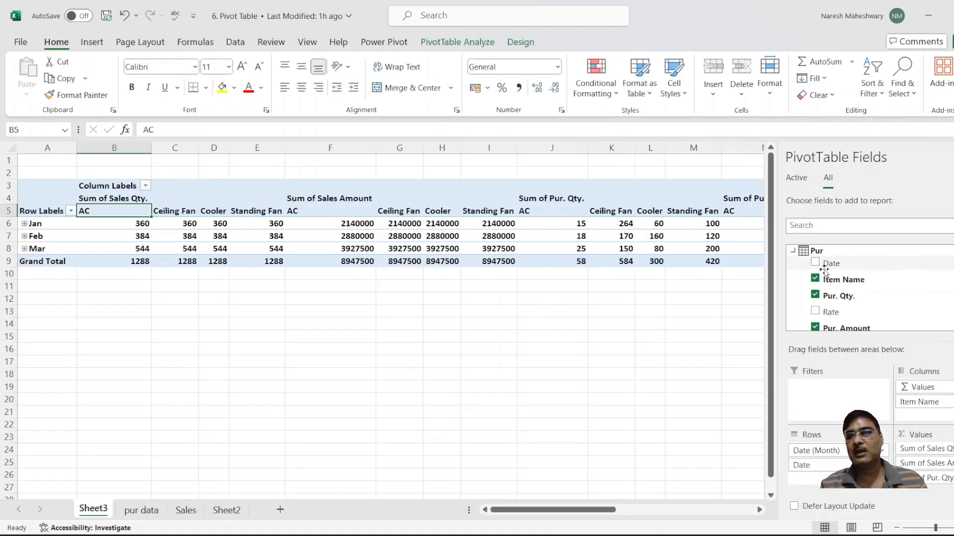
Remove the Pur table's Item Name field from the PivotTable on Sheet3, leaving only the months and summed values
click(817, 279)
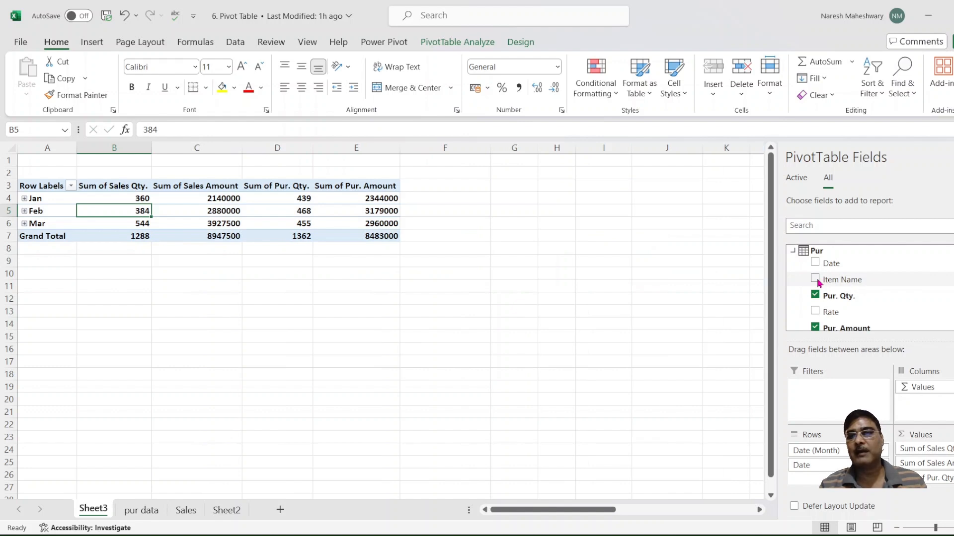
click(489, 370)
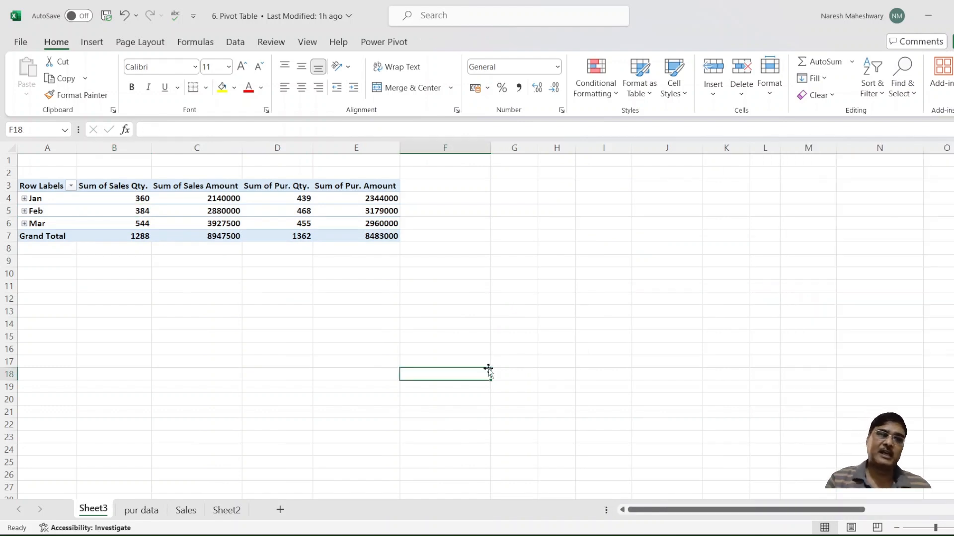